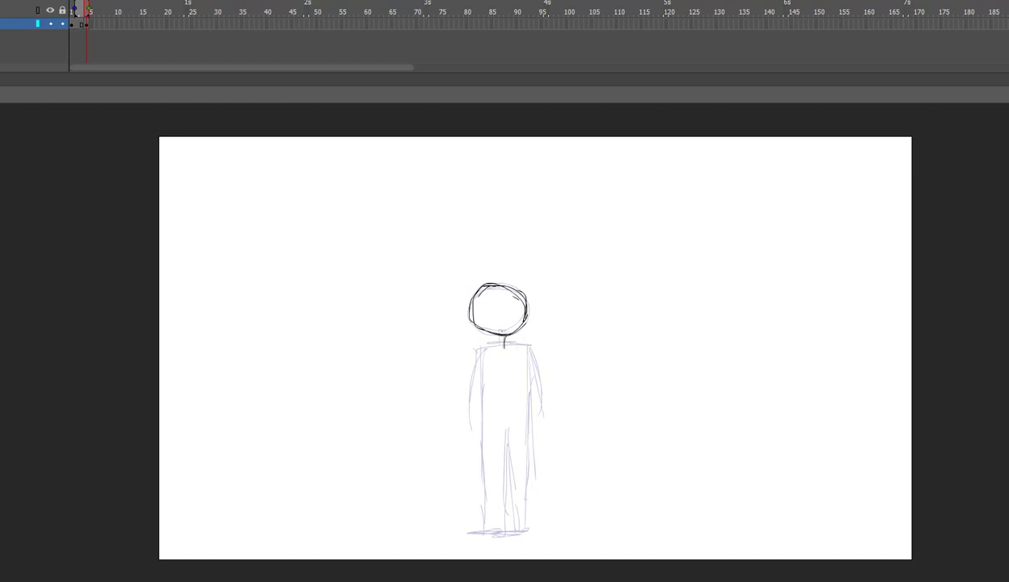
Trace the standing figure's shoulders, arms, torso, legs and feet over the onion-skin guide on frame 4
{"action": "left_click_drag", "start_coordinate": [477, 346], "coordinate": [470, 422]}
{"action": "mouse_move", "coordinate": [483, 350]}
{"action": "left_mouse_down"}
{"action": "mouse_move", "coordinate": [487, 534]}
{"action": "mouse_move", "coordinate": [465, 534]}
{"action": "left_mouse_up"}
{"action": "left_click_drag", "start_coordinate": [507, 436], "coordinate": [515, 529]}
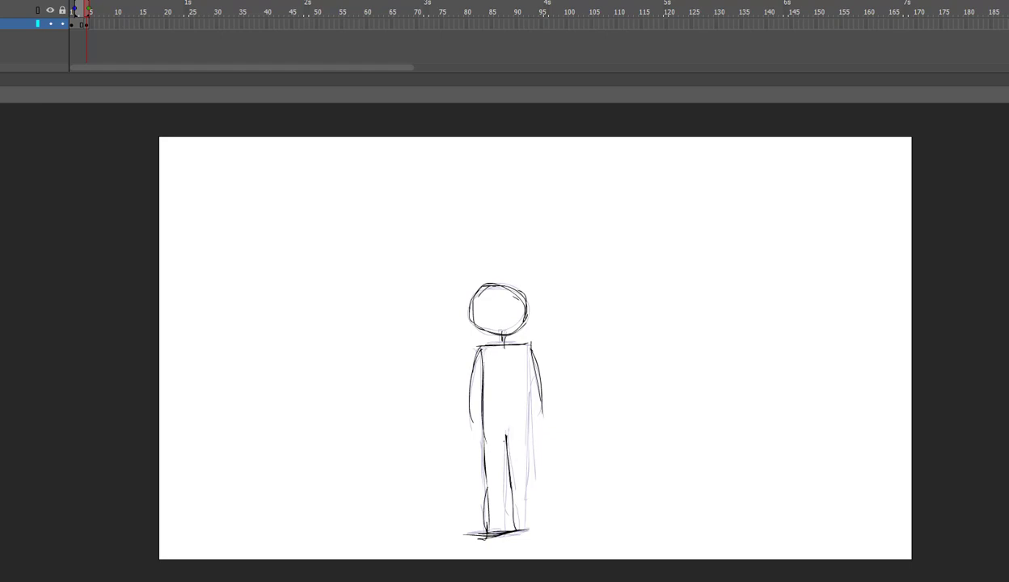
{"action": "left_click_drag", "start_coordinate": [531, 344], "coordinate": [533, 521]}
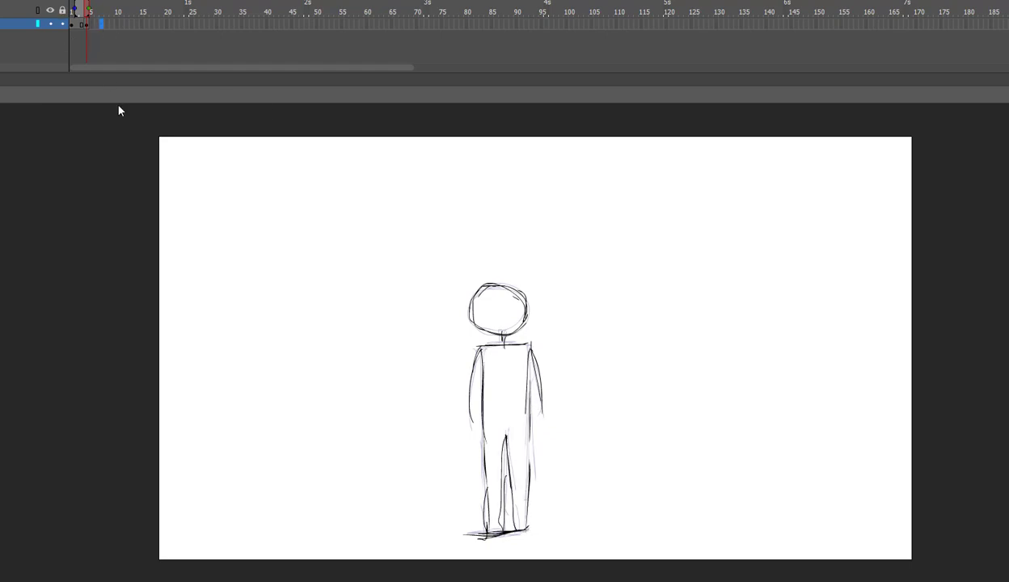
Insert a blank keyframe at frame 7 and sketch the slightly shifted head, neck, shoulders, both arms and one torso side
{"action": "key", "text": "F7"}
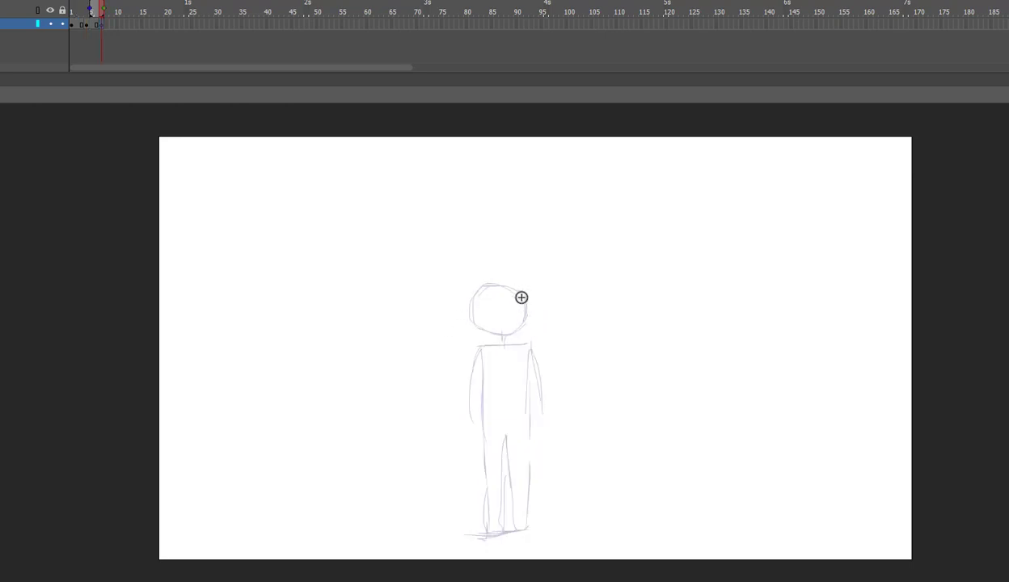
{"action": "mouse_move", "coordinate": [501, 283]}
{"action": "left_mouse_down"}
{"action": "mouse_move", "coordinate": [509, 282]}
{"action": "mouse_move", "coordinate": [475, 329]}
{"action": "mouse_move", "coordinate": [493, 333]}
{"action": "left_mouse_up"}
{"action": "mouse_move", "coordinate": [477, 298]}
{"action": "left_mouse_down"}
{"action": "mouse_move", "coordinate": [502, 337]}
{"action": "mouse_move", "coordinate": [475, 337]}
{"action": "mouse_move", "coordinate": [489, 288]}
{"action": "mouse_move", "coordinate": [508, 349]}
{"action": "mouse_move", "coordinate": [493, 349]}
{"action": "mouse_move", "coordinate": [527, 344]}
{"action": "mouse_move", "coordinate": [555, 402]}
{"action": "left_mouse_up"}
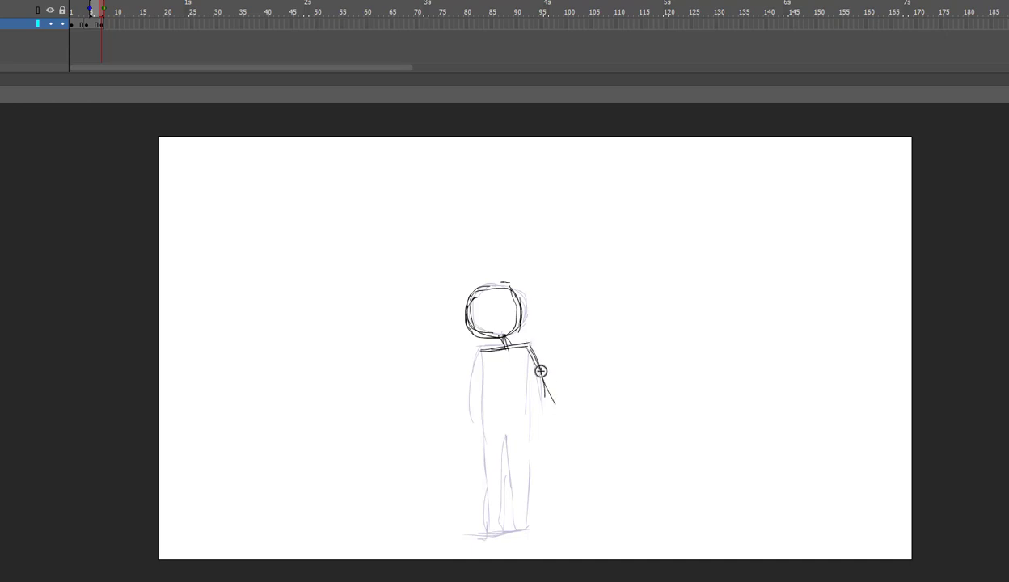
{"action": "left_click_drag", "start_coordinate": [476, 354], "coordinate": [463, 405]}
{"action": "left_click_drag", "start_coordinate": [481, 353], "coordinate": [484, 461]}
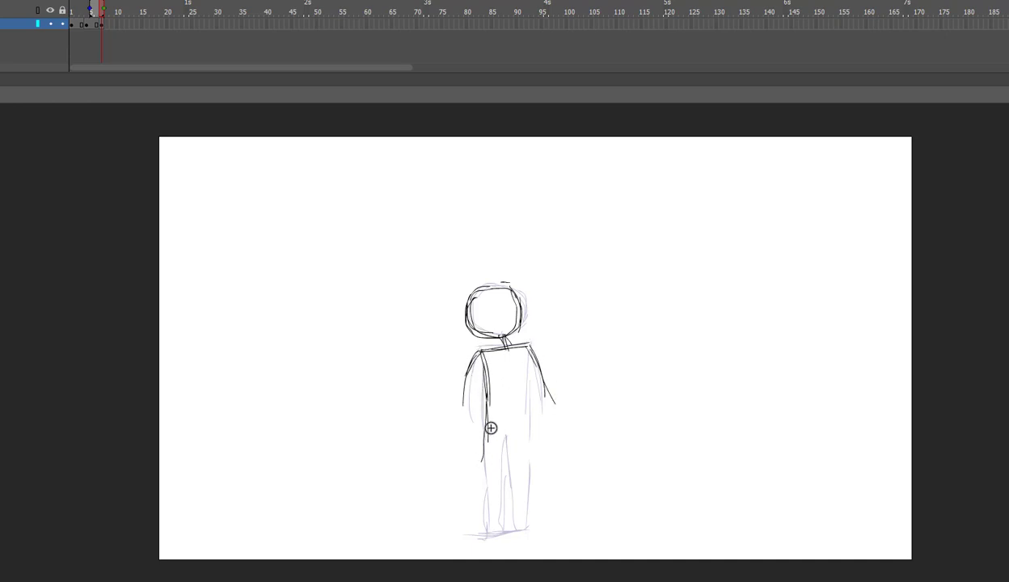
Finish the frame 7 pose with the other side of the torso, slightly bent legs and feet
{"action": "mouse_move", "coordinate": [528, 348]}
{"action": "left_mouse_down"}
{"action": "mouse_move", "coordinate": [535, 436]}
{"action": "mouse_move", "coordinate": [504, 491]}
{"action": "mouse_move", "coordinate": [517, 536]}
{"action": "mouse_move", "coordinate": [532, 528]}
{"action": "left_mouse_up"}
{"action": "left_click_drag", "start_coordinate": [502, 530], "coordinate": [533, 529]}
{"action": "left_click_drag", "start_coordinate": [535, 416], "coordinate": [522, 484]}
{"action": "left_click_drag", "start_coordinate": [524, 476], "coordinate": [523, 524]}
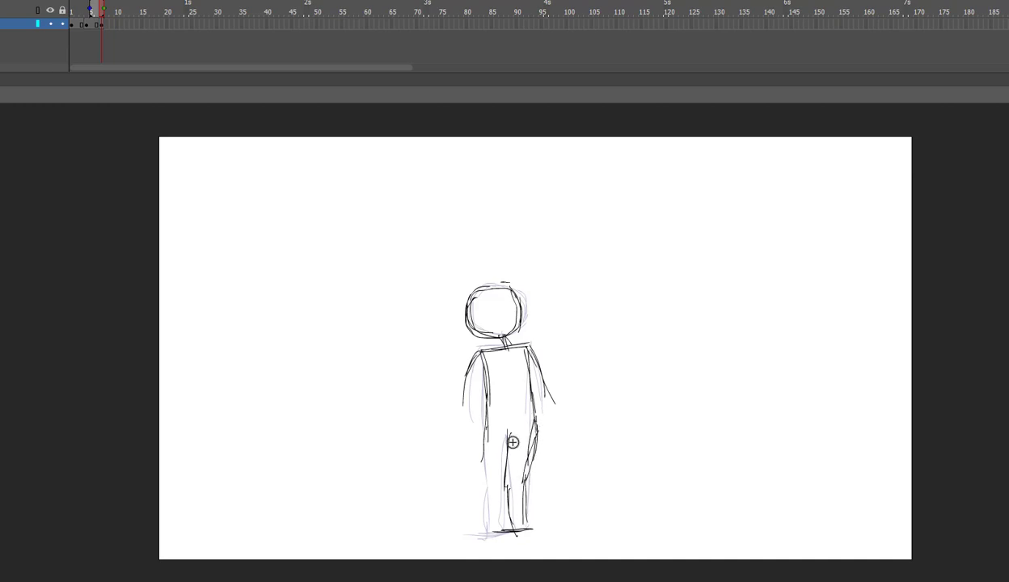
{"action": "left_click_drag", "start_coordinate": [487, 429], "coordinate": [480, 483]}
{"action": "mouse_move", "coordinate": [478, 486]}
{"action": "left_mouse_down"}
{"action": "mouse_move", "coordinate": [496, 533]}
{"action": "mouse_move", "coordinate": [471, 534]}
{"action": "mouse_move", "coordinate": [495, 532]}
{"action": "left_mouse_up"}
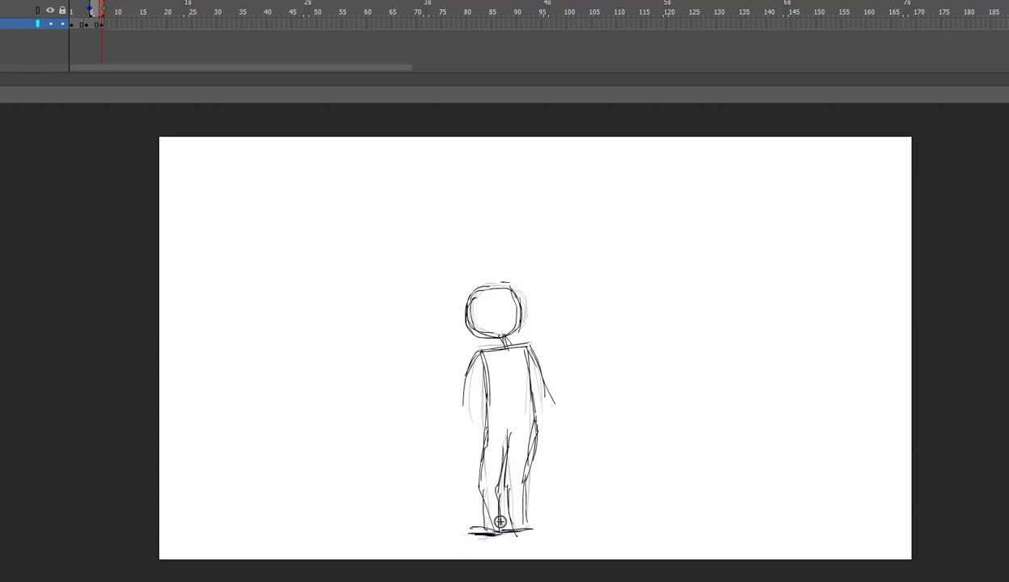
Insert a blank keyframe at frame 10 and sketch tilted shoulders, spread arms and a torso curved into a crouch
{"action": "left_click", "coordinate": [116, 26]}
{"action": "key", "text": "F7"}
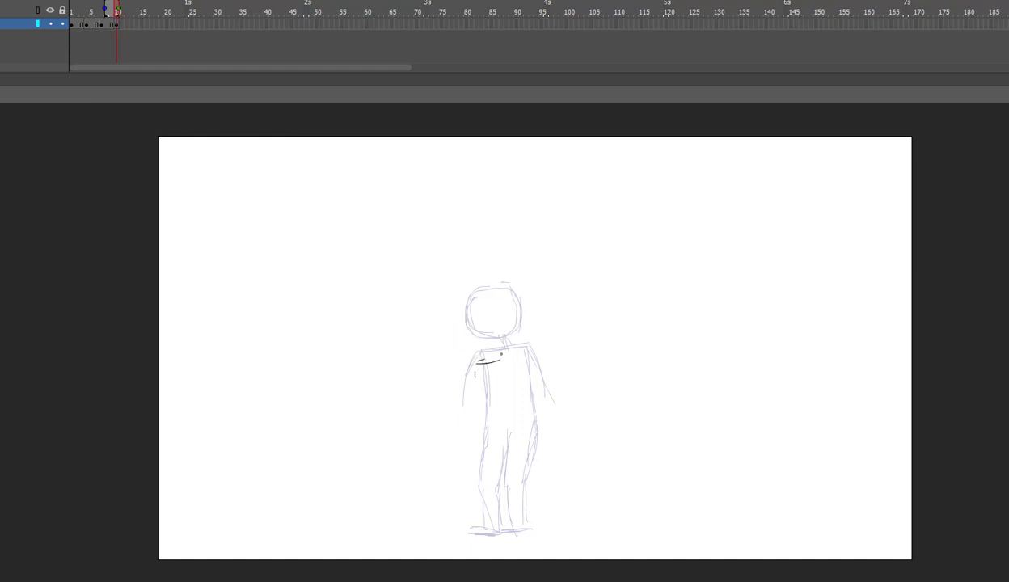
{"action": "mouse_move", "coordinate": [501, 354]}
{"action": "left_mouse_down"}
{"action": "mouse_move", "coordinate": [525, 352]}
{"action": "mouse_move", "coordinate": [563, 382]}
{"action": "left_mouse_up"}
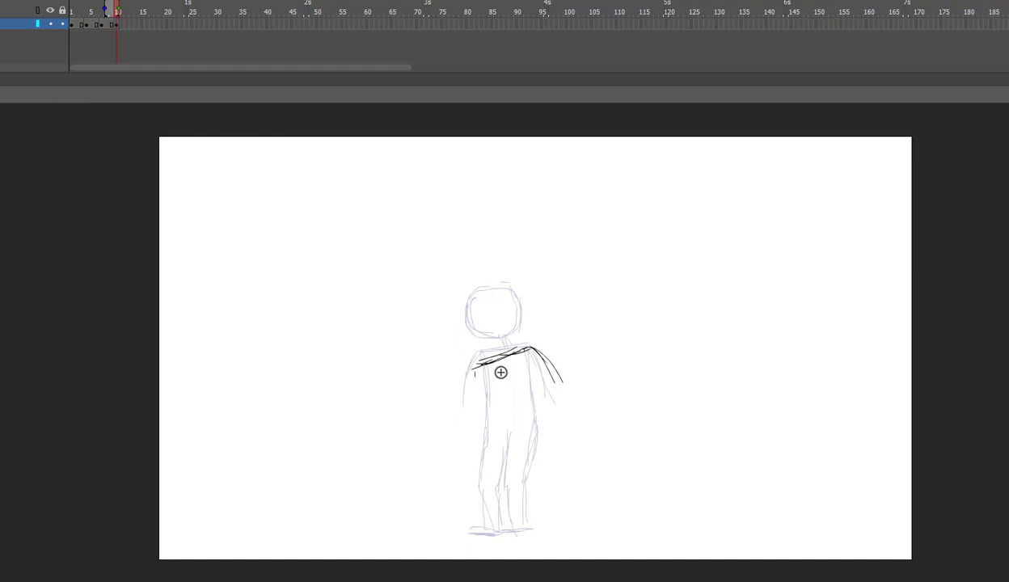
{"action": "left_click_drag", "start_coordinate": [473, 364], "coordinate": [501, 434]}
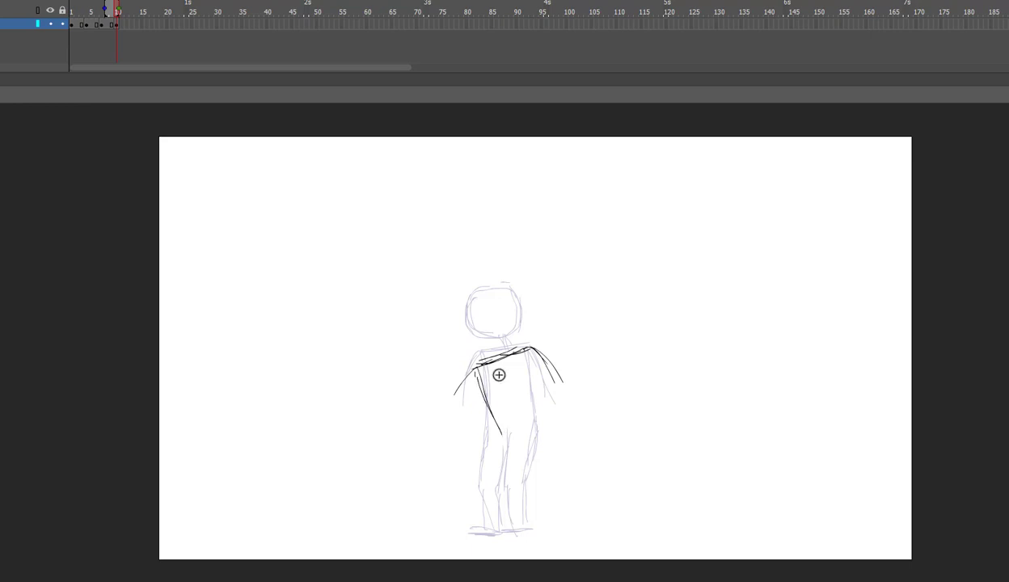
{"action": "mouse_move", "coordinate": [525, 354]}
{"action": "left_mouse_down"}
{"action": "mouse_move", "coordinate": [545, 424]}
{"action": "mouse_move", "coordinate": [542, 458]}
{"action": "left_mouse_up"}
Sketch the crouching figure's bent legs and feet on frame 10, and reinforce both outstretched arms
{"action": "mouse_move", "coordinate": [501, 432]}
{"action": "left_mouse_down"}
{"action": "mouse_move", "coordinate": [489, 471]}
{"action": "mouse_move", "coordinate": [473, 476]}
{"action": "mouse_move", "coordinate": [502, 532]}
{"action": "mouse_move", "coordinate": [466, 526]}
{"action": "mouse_move", "coordinate": [496, 531]}
{"action": "left_mouse_up"}
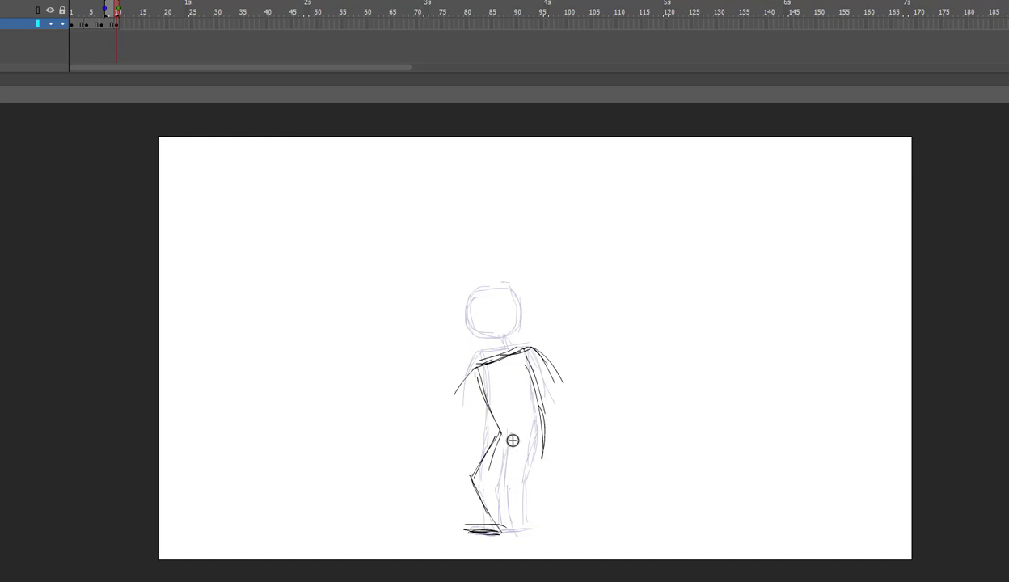
{"action": "left_click_drag", "start_coordinate": [516, 432], "coordinate": [506, 461]}
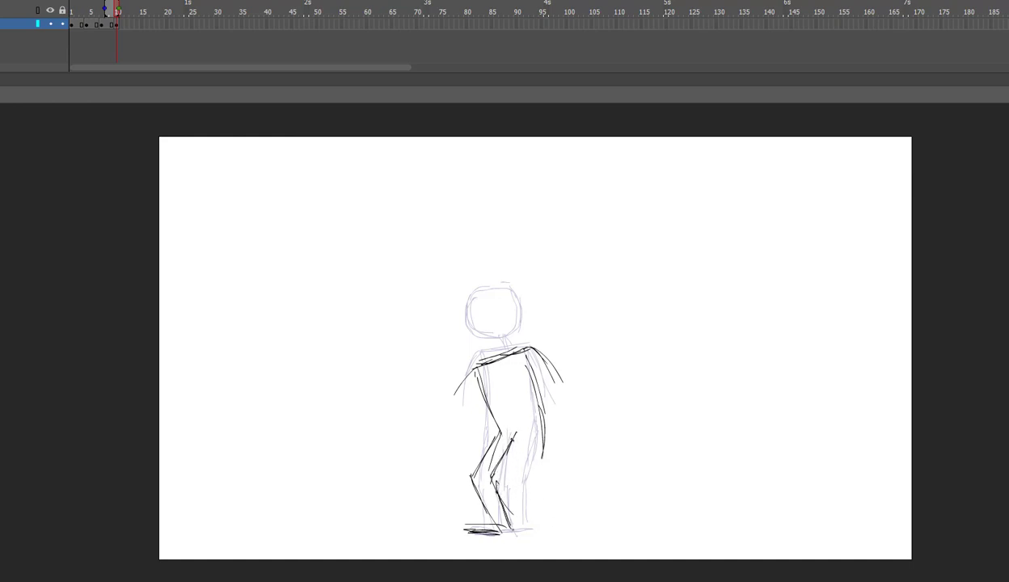
{"action": "left_click_drag", "start_coordinate": [497, 533], "coordinate": [526, 530]}
{"action": "left_click_drag", "start_coordinate": [538, 455], "coordinate": [512, 483]}
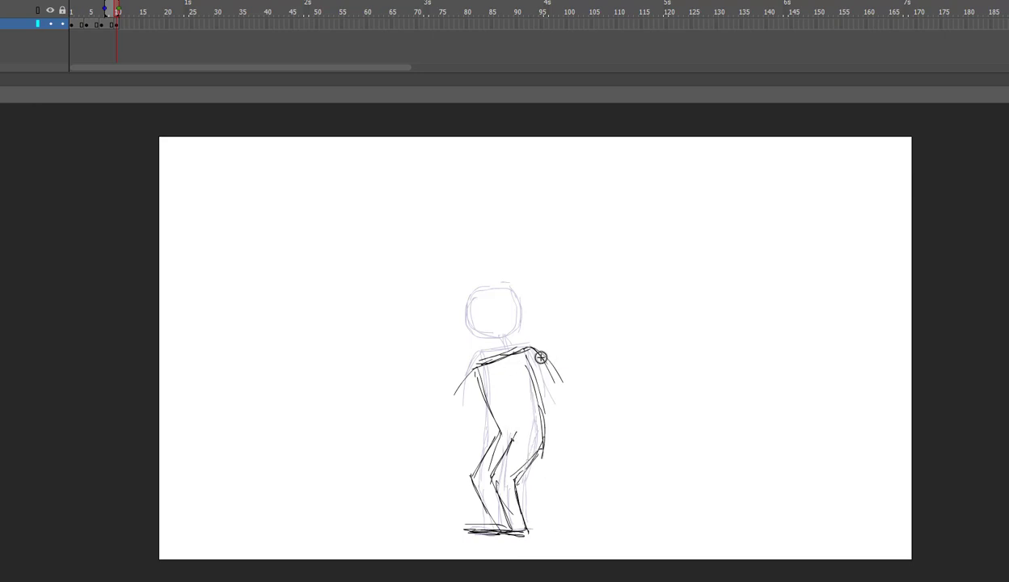
{"action": "left_click_drag", "start_coordinate": [527, 349], "coordinate": [555, 384]}
{"action": "left_click_drag", "start_coordinate": [475, 369], "coordinate": [440, 399]}
{"action": "mouse_move", "coordinate": [474, 371]}
{"action": "left_mouse_down"}
{"action": "mouse_move", "coordinate": [441, 405]}
{"action": "mouse_move", "coordinate": [447, 396]}
{"action": "left_mouse_up"}
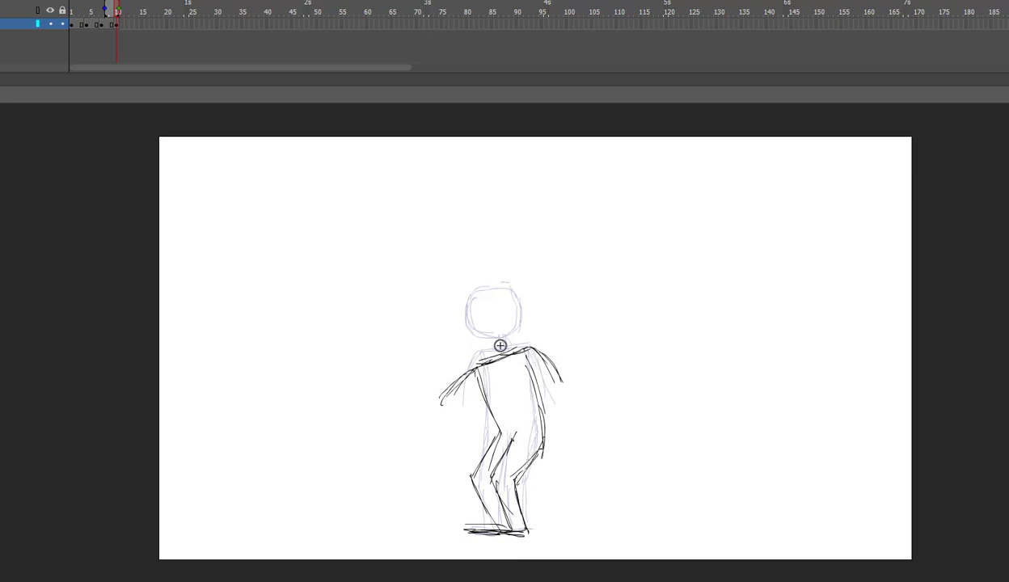
Sketch the head lower and further forward on frame 10, undoing stray strokes, and join it to the shoulders with a neck
{"action": "left_click_drag", "start_coordinate": [467, 308], "coordinate": [469, 345]}
{"action": "mouse_move", "coordinate": [464, 310]}
{"action": "left_mouse_down"}
{"action": "mouse_move", "coordinate": [482, 352]}
{"action": "mouse_move", "coordinate": [507, 339]}
{"action": "mouse_move", "coordinate": [507, 328]}
{"action": "mouse_move", "coordinate": [503, 346]}
{"action": "mouse_move", "coordinate": [482, 352]}
{"action": "mouse_move", "coordinate": [500, 348]}
{"action": "left_mouse_up"}
{"action": "key", "text": "ctrl+z"}
{"action": "key", "text": "ctrl+z"}
{"action": "key", "text": "ctrl+z"}
{"action": "left_click_drag", "start_coordinate": [505, 339], "coordinate": [513, 356]}
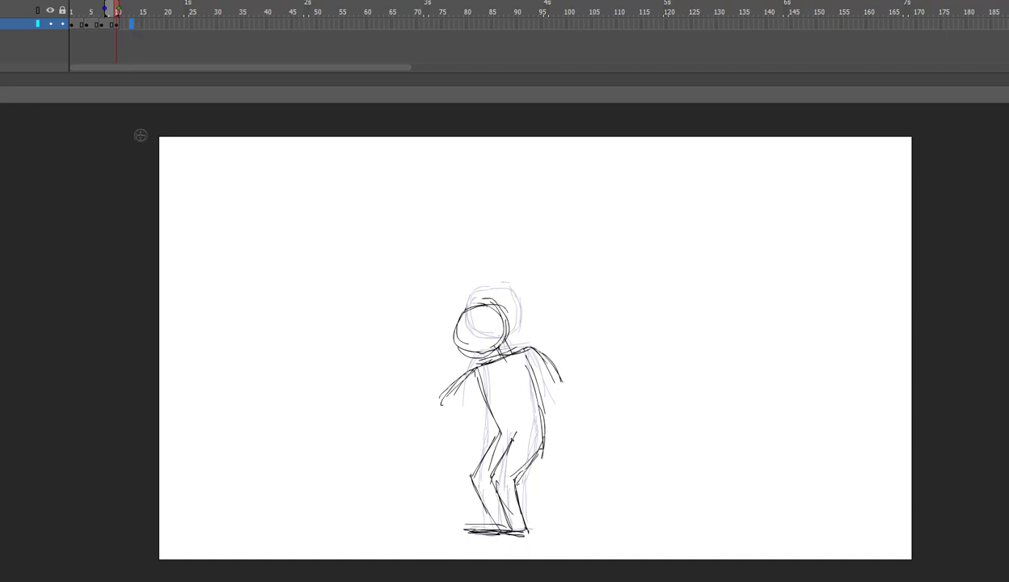
Insert a blank keyframe at frame 13 and sketch the deeper crouch's head, shoulder line, curved back and first thigh
{"action": "key", "text": "F7"}
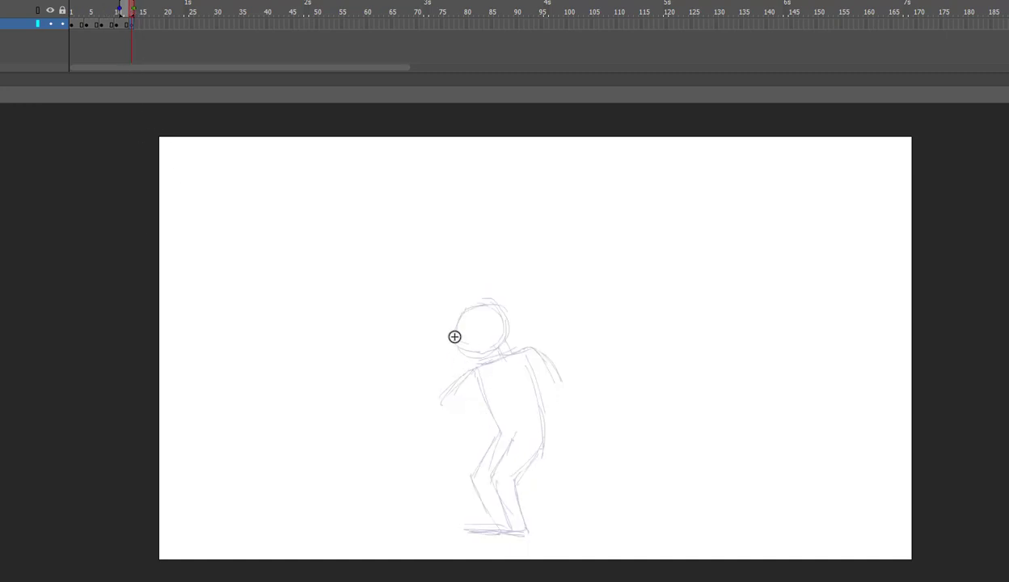
{"action": "left_click_drag", "start_coordinate": [469, 356], "coordinate": [501, 344]}
{"action": "mouse_move", "coordinate": [466, 308]}
{"action": "left_mouse_down"}
{"action": "mouse_move", "coordinate": [501, 338]}
{"action": "mouse_move", "coordinate": [481, 375]}
{"action": "mouse_move", "coordinate": [521, 354]}
{"action": "mouse_move", "coordinate": [537, 374]}
{"action": "mouse_move", "coordinate": [547, 409]}
{"action": "mouse_move", "coordinate": [521, 477]}
{"action": "left_mouse_up"}
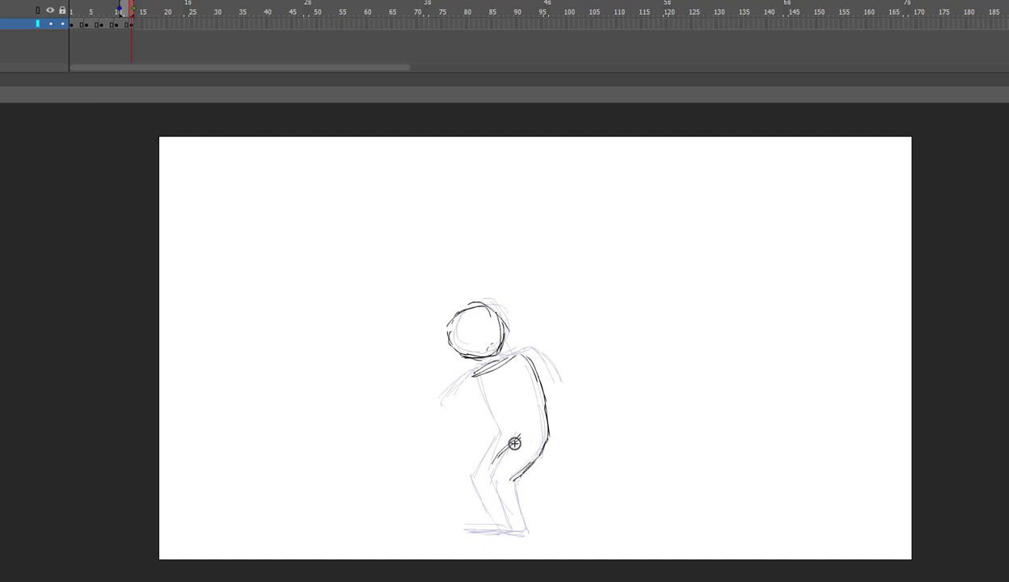
Complete the frame 13 crouch with bent legs, feet, the front of the torso and both spread arms
{"action": "left_click_drag", "start_coordinate": [489, 479], "coordinate": [517, 530]}
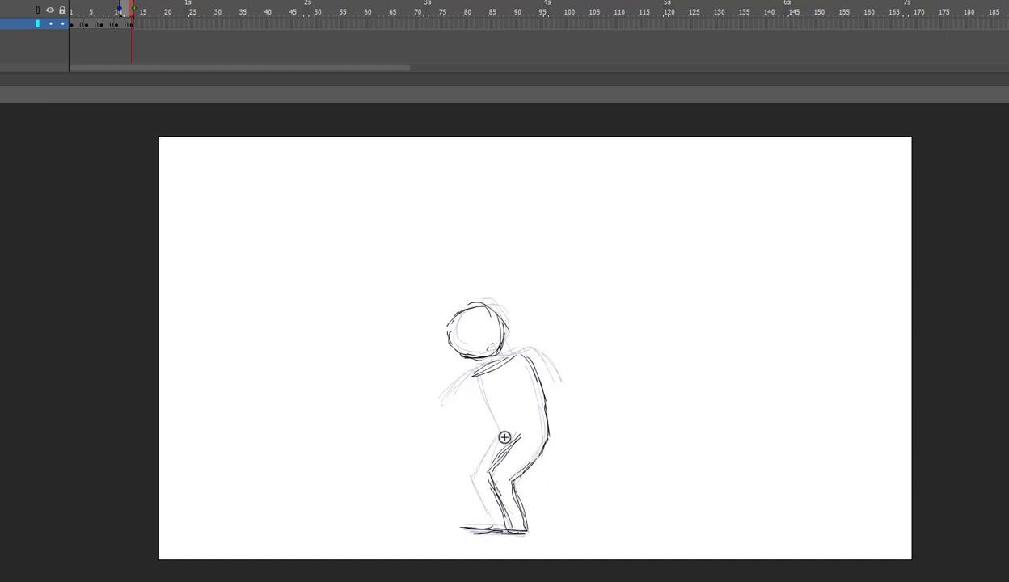
{"action": "left_click_drag", "start_coordinate": [505, 433], "coordinate": [483, 461]}
{"action": "mouse_move", "coordinate": [501, 438]}
{"action": "left_mouse_down"}
{"action": "mouse_move", "coordinate": [471, 477]}
{"action": "mouse_move", "coordinate": [495, 523]}
{"action": "left_mouse_up"}
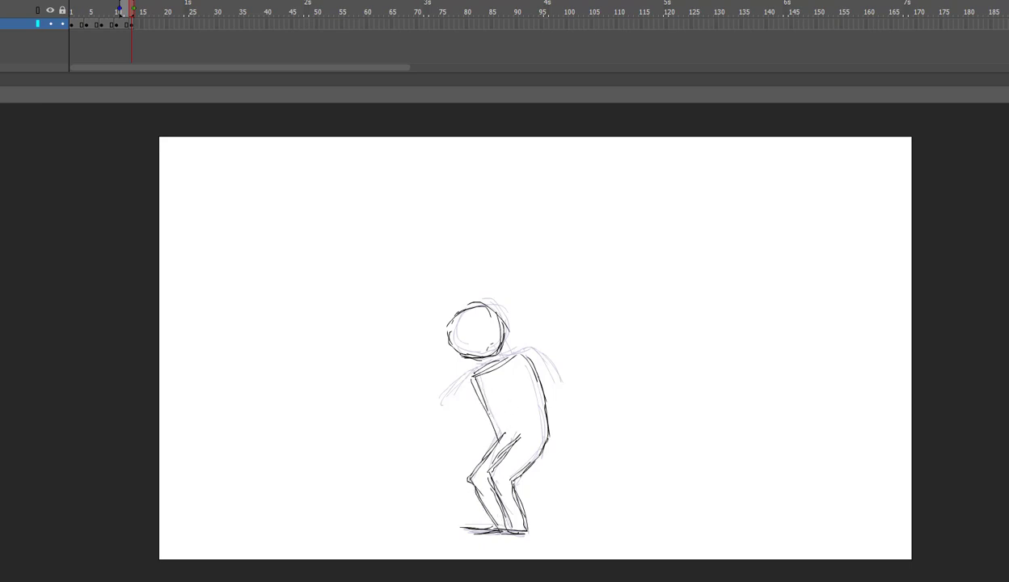
{"action": "mouse_move", "coordinate": [434, 396]}
{"action": "left_mouse_down"}
{"action": "mouse_move", "coordinate": [527, 358]}
{"action": "mouse_move", "coordinate": [566, 370]}
{"action": "left_mouse_up"}
Insert a blank keyframe at frame 16 and play back the animation to check the crouching motion
{"action": "key", "text": "F7"}
{"action": "left_click", "coordinate": [250, 1]}
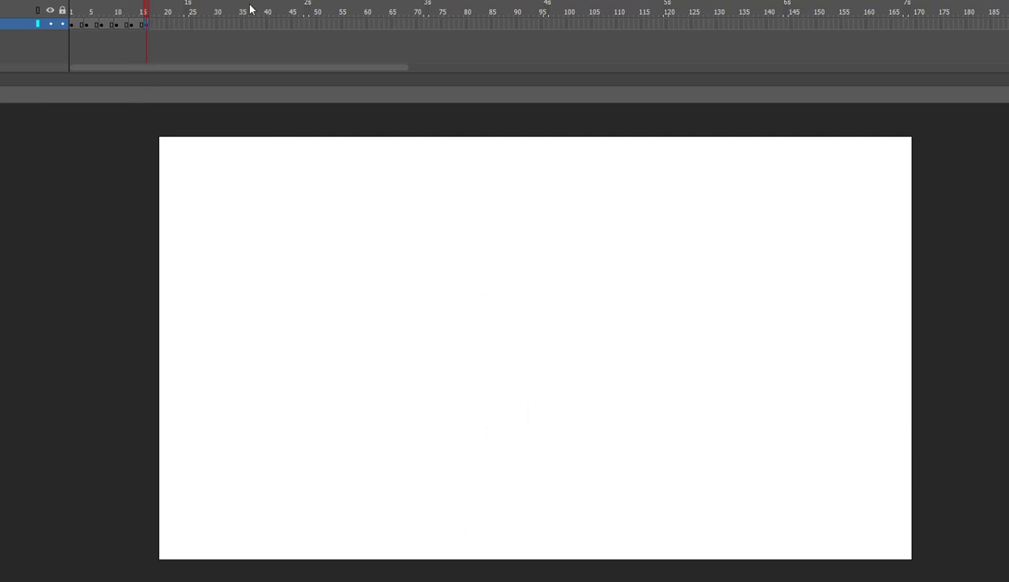
{"action": "left_click_drag", "start_coordinate": [147, 8], "coordinate": [170, 56]}
{"action": "key", "text": "Return"}
{"action": "left_click", "coordinate": [147, 26]}
{"action": "left_click", "coordinate": [317, 2]}
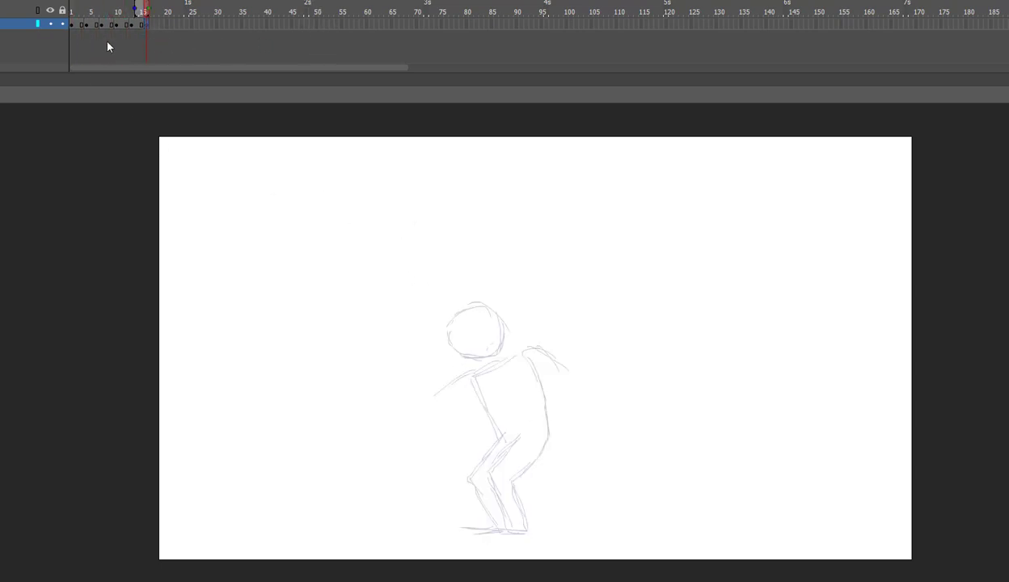
{"action": "left_click", "coordinate": [80, 37]}
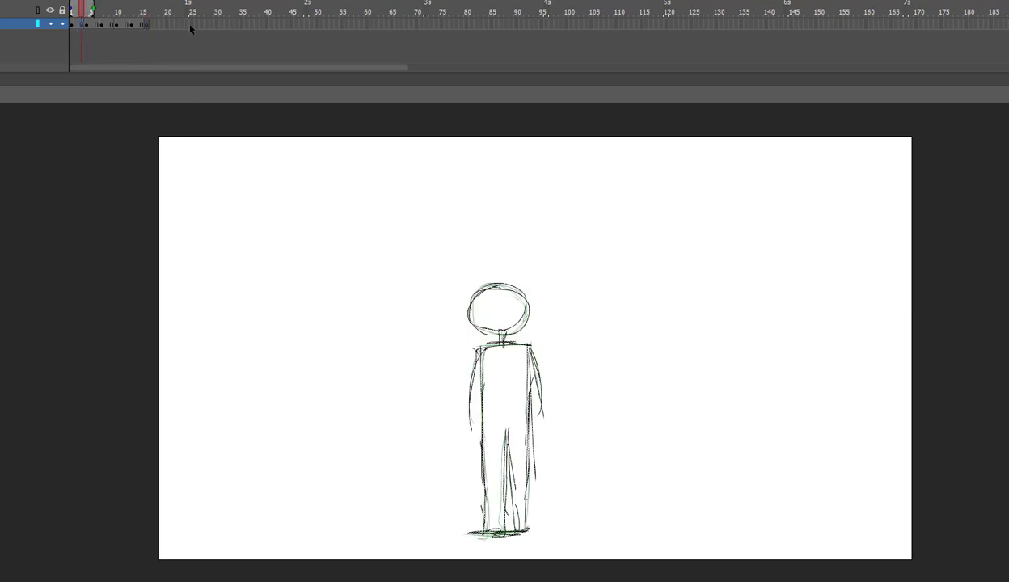
{"action": "key", "text": "Return"}
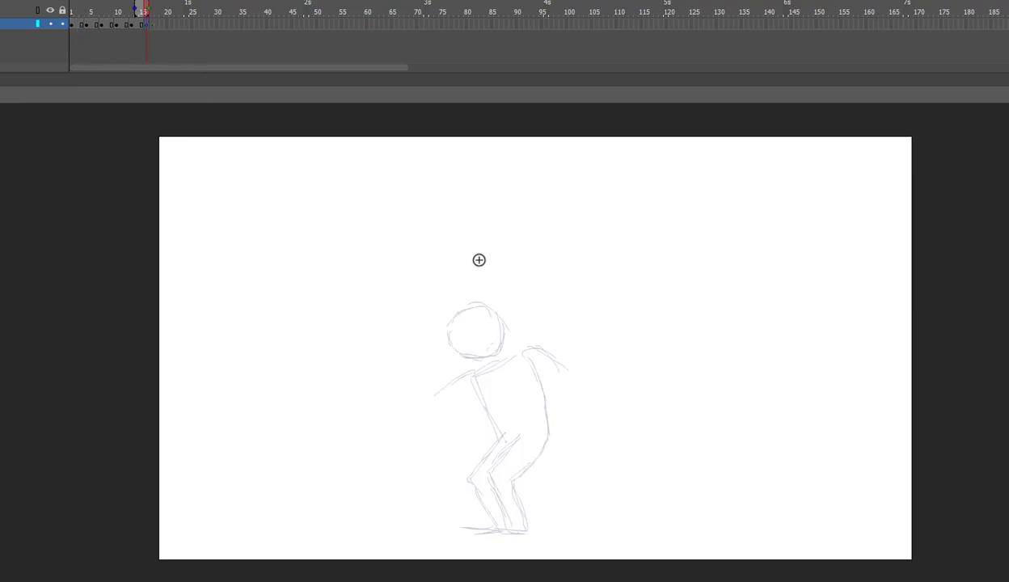
Sketch the rising figure's head above the crouched guide on frame 16, with a neck, shoulders and stretched upright torso
{"action": "left_click_drag", "start_coordinate": [481, 262], "coordinate": [487, 262]}
{"action": "left_click_drag", "start_coordinate": [466, 267], "coordinate": [481, 303]}
{"action": "mouse_move", "coordinate": [479, 289]}
{"action": "left_mouse_down"}
{"action": "mouse_move", "coordinate": [488, 261]}
{"action": "mouse_move", "coordinate": [462, 273]}
{"action": "mouse_move", "coordinate": [477, 255]}
{"action": "left_mouse_up"}
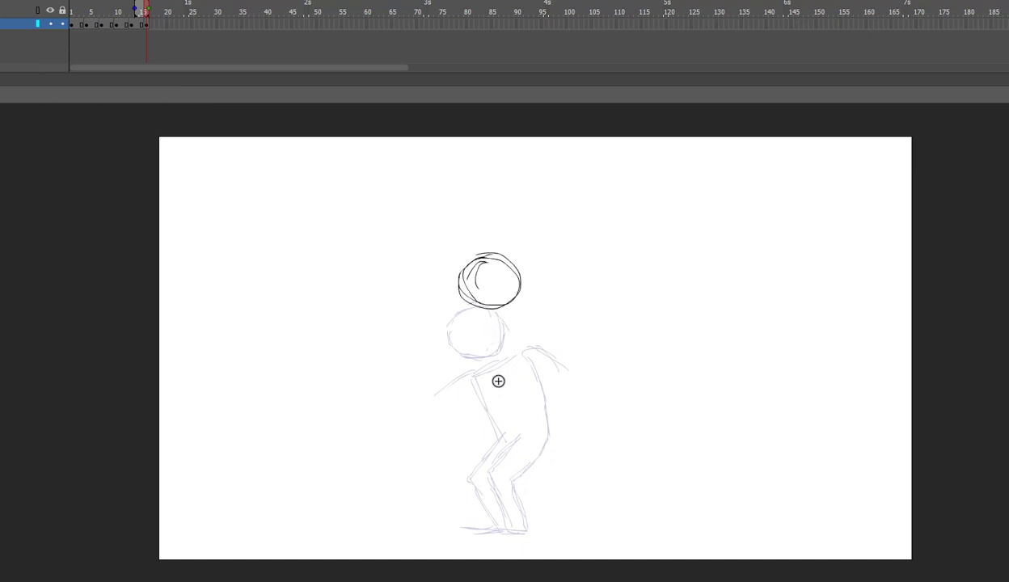
{"action": "mouse_move", "coordinate": [488, 308]}
{"action": "left_mouse_down"}
{"action": "mouse_move", "coordinate": [489, 329]}
{"action": "mouse_move", "coordinate": [518, 333]}
{"action": "mouse_move", "coordinate": [522, 434]}
{"action": "left_mouse_up"}
{"action": "mouse_move", "coordinate": [471, 371]}
{"action": "left_mouse_down"}
{"action": "mouse_move", "coordinate": [472, 330]}
{"action": "mouse_move", "coordinate": [477, 485]}
{"action": "left_mouse_up"}
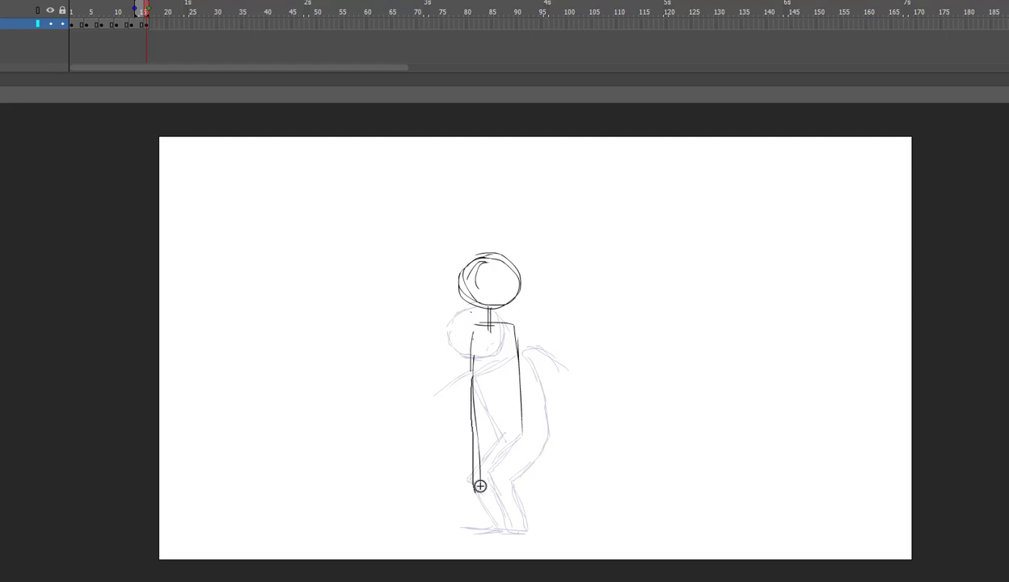
Sketch the straightened legs, inner leg lines and feet of the rising figure on frame 16
{"action": "left_click_drag", "start_coordinate": [524, 409], "coordinate": [515, 505]}
{"action": "left_click_drag", "start_coordinate": [477, 474], "coordinate": [486, 531]}
{"action": "left_click_drag", "start_coordinate": [479, 528], "coordinate": [515, 531]}
{"action": "left_click_drag", "start_coordinate": [476, 533], "coordinate": [525, 528]}
{"action": "mouse_move", "coordinate": [498, 453]}
{"action": "left_mouse_down"}
{"action": "mouse_move", "coordinate": [498, 426]}
{"action": "mouse_move", "coordinate": [496, 458]}
{"action": "left_mouse_up"}
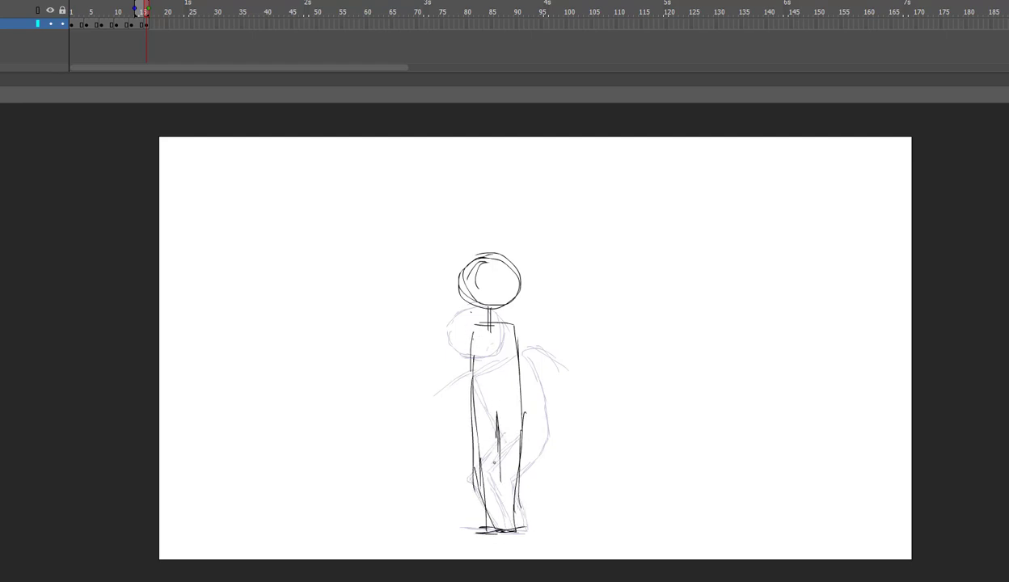
{"action": "left_click_drag", "start_coordinate": [504, 506], "coordinate": [507, 522]}
{"action": "left_click_drag", "start_coordinate": [501, 465], "coordinate": [503, 530]}
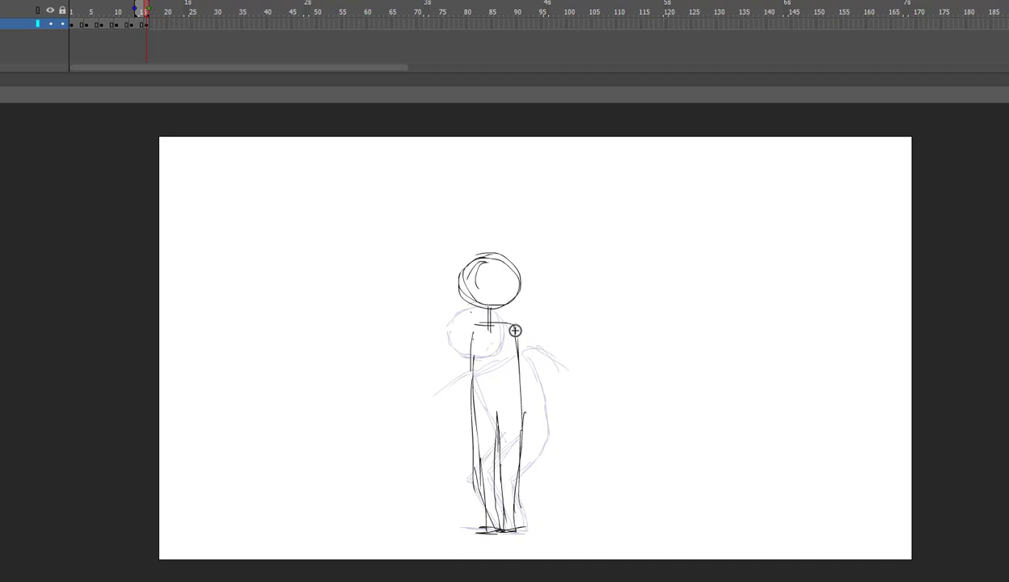
Add both arms hanging slightly outward from the shoulders of the frame 16 figure
{"action": "left_click_drag", "start_coordinate": [515, 326], "coordinate": [541, 372]}
{"action": "left_click_drag", "start_coordinate": [519, 325], "coordinate": [529, 387]}
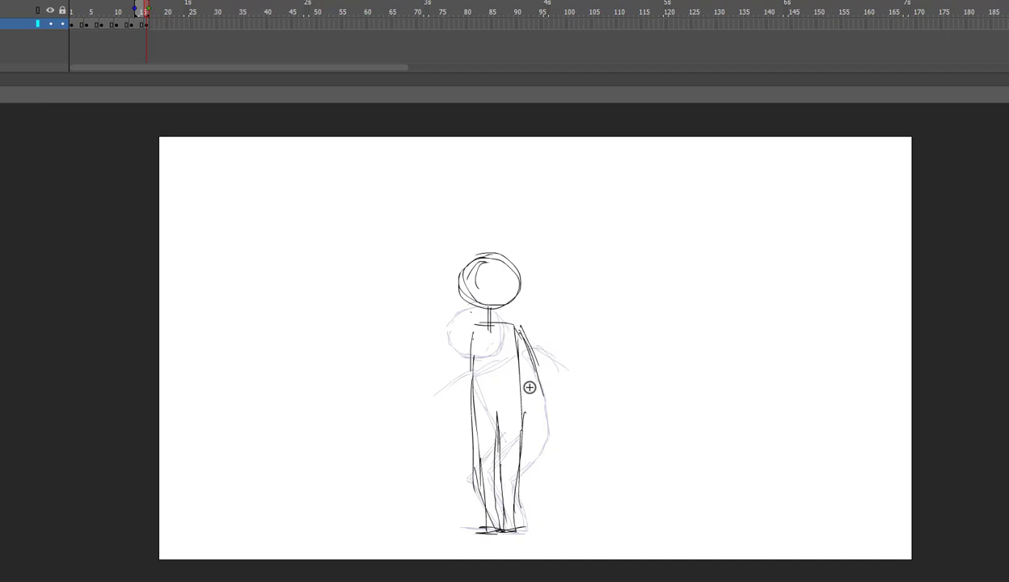
{"action": "left_click_drag", "start_coordinate": [474, 327], "coordinate": [455, 380]}
Copy the standing pose from frame 3 to frame 19
{"action": "left_click", "coordinate": [79, 24]}
{"action": "left_click_drag", "start_coordinate": [80, 25], "coordinate": [158, 26]}
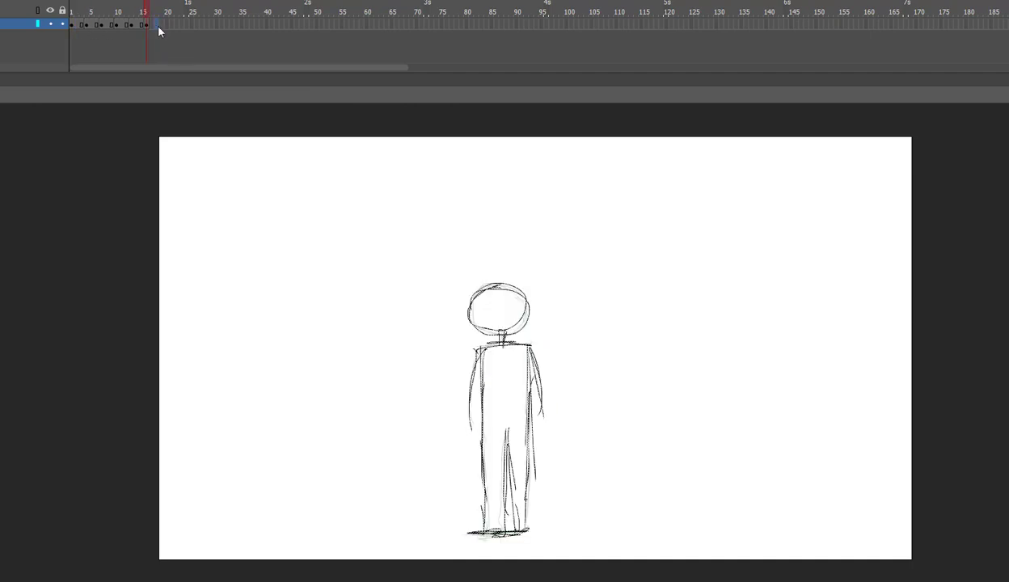
{"action": "left_click", "coordinate": [79, 29]}
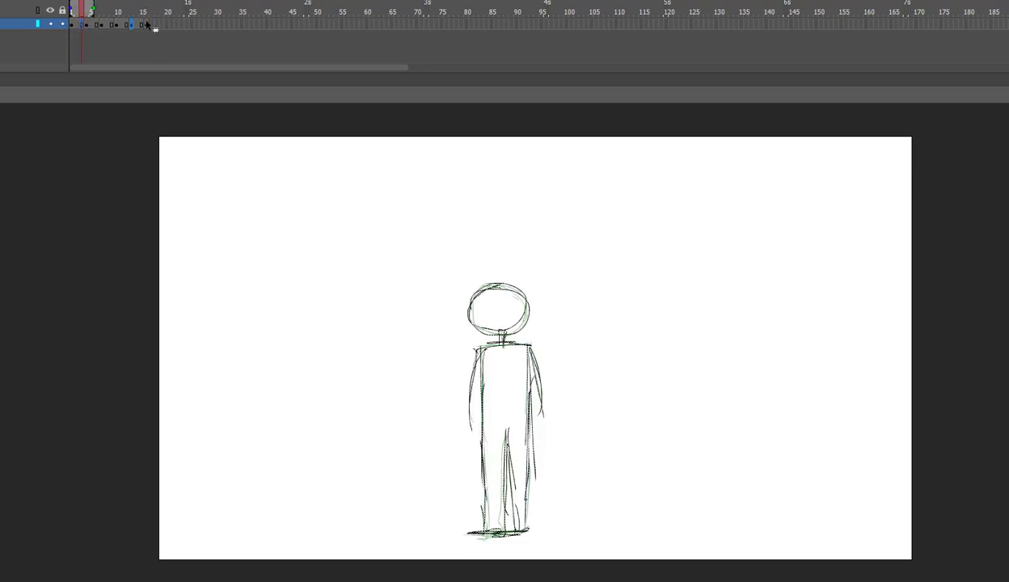
{"action": "left_click_drag", "start_coordinate": [156, 32], "coordinate": [158, 31]}
Move the copied figure on frame 19 straight up until its head is near the canvas's upper edge
{"action": "key", "text": "shift+Up"}
{"action": "key", "text": "shift+Up"}
{"action": "key", "text": "shift+Up"}
{"action": "key", "text": "shift+Up"}
{"action": "key", "text": "shift+Up"}
{"action": "key", "text": "shift+Up"}
{"action": "key", "text": "shift+Up"}
{"action": "key", "text": "shift+Up"}
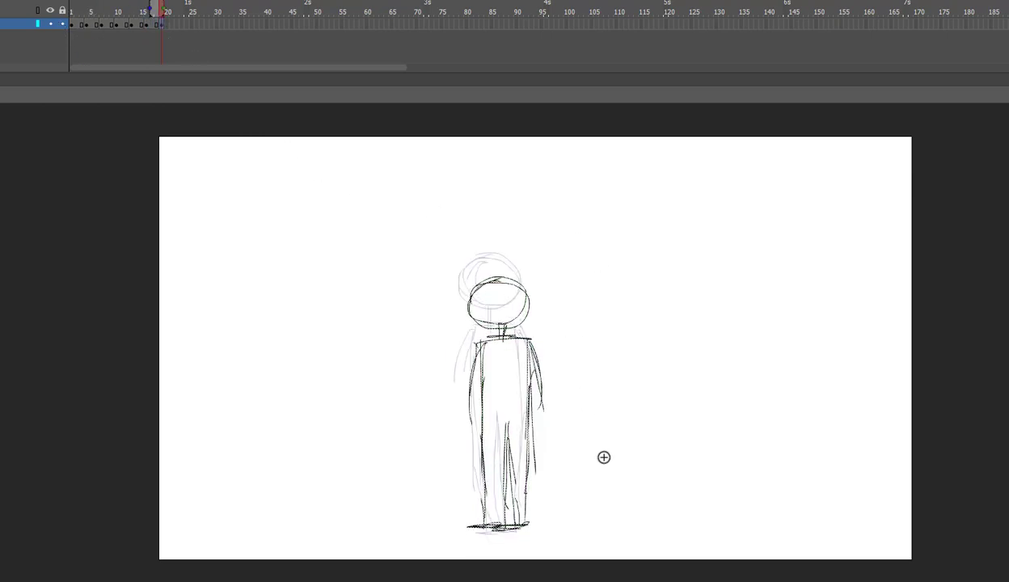
{"action": "key", "text": "shift+Up"}
{"action": "key", "text": "shift+Up"}
{"action": "key", "text": "shift+Up"}
{"action": "key", "text": "shift+Up"}
{"action": "key", "text": "shift+Up"}
{"action": "key", "text": "shift+Up"}
{"action": "key", "text": "shift+Up"}
{"action": "key", "text": "shift+Up"}
{"action": "key", "text": "shift+Up"}
{"action": "key", "text": "shift+Up"}
{"action": "key", "text": "shift+Up"}
{"action": "key", "text": "shift+Up"}
{"action": "key", "text": "shift+Up"}
{"action": "key", "text": "shift+Up"}
{"action": "key", "text": "shift+Up"}
{"action": "key", "text": "shift+Up"}
{"action": "key", "text": "shift+Up"}
{"action": "key", "text": "shift+Up"}
{"action": "key", "text": "shift+Up"}
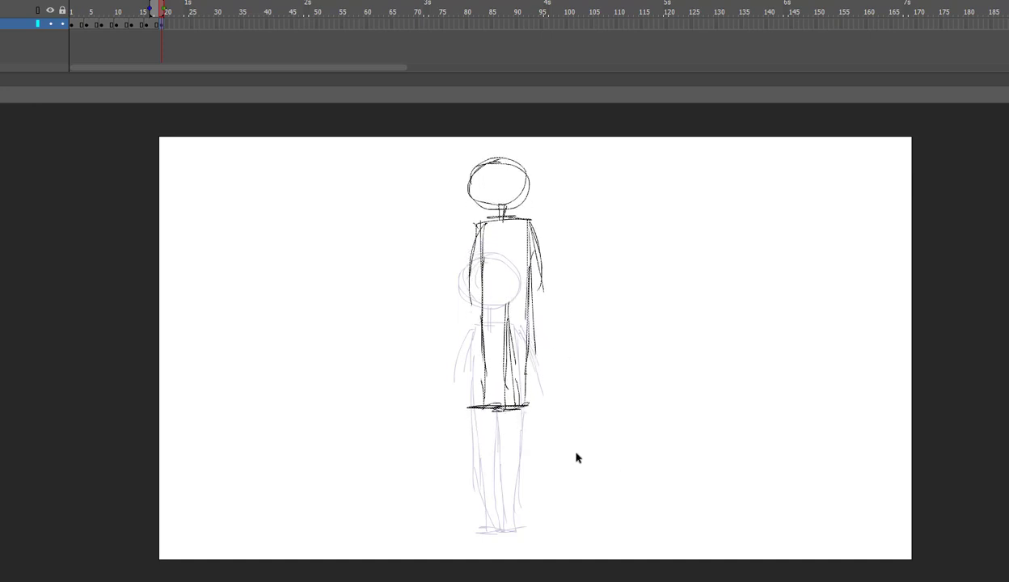
Select and delete the airborne figure's legs and both arms, keeping the head, neck and torso
{"action": "left_click_drag", "start_coordinate": [576, 458], "coordinate": [420, 299]}
{"action": "key", "text": "Delete"}
{"action": "mouse_move", "coordinate": [575, 194]}
{"action": "left_mouse_down"}
{"action": "mouse_move", "coordinate": [534, 293]}
{"action": "mouse_move", "coordinate": [515, 294]}
{"action": "left_mouse_up"}
{"action": "key", "text": "l"}
{"action": "mouse_move", "coordinate": [556, 224]}
{"action": "left_mouse_down"}
{"action": "mouse_move", "coordinate": [540, 218]}
{"action": "mouse_move", "coordinate": [557, 238]}
{"action": "mouse_move", "coordinate": [555, 228]}
{"action": "left_mouse_up"}
{"action": "key", "text": "Delete"}
{"action": "left_click_drag", "start_coordinate": [478, 257], "coordinate": [440, 251]}
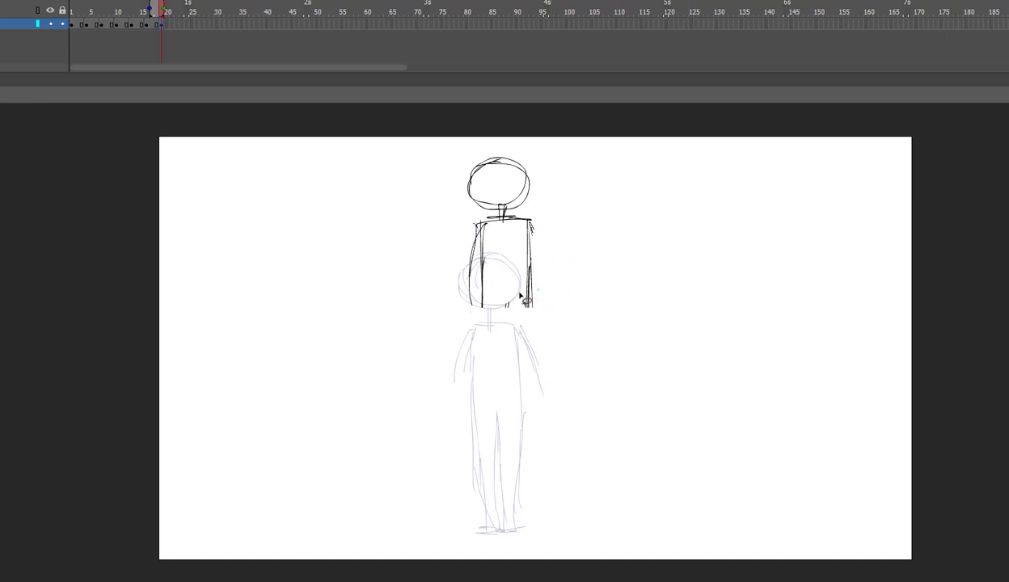
{"action": "key", "text": "Delete"}
Sketch new legs for the airborne figure with the Brush, knees bent outward and feet drawn in below the torso
{"action": "key", "text": "b"}
{"action": "left_click_drag", "start_coordinate": [477, 297], "coordinate": [445, 332]}
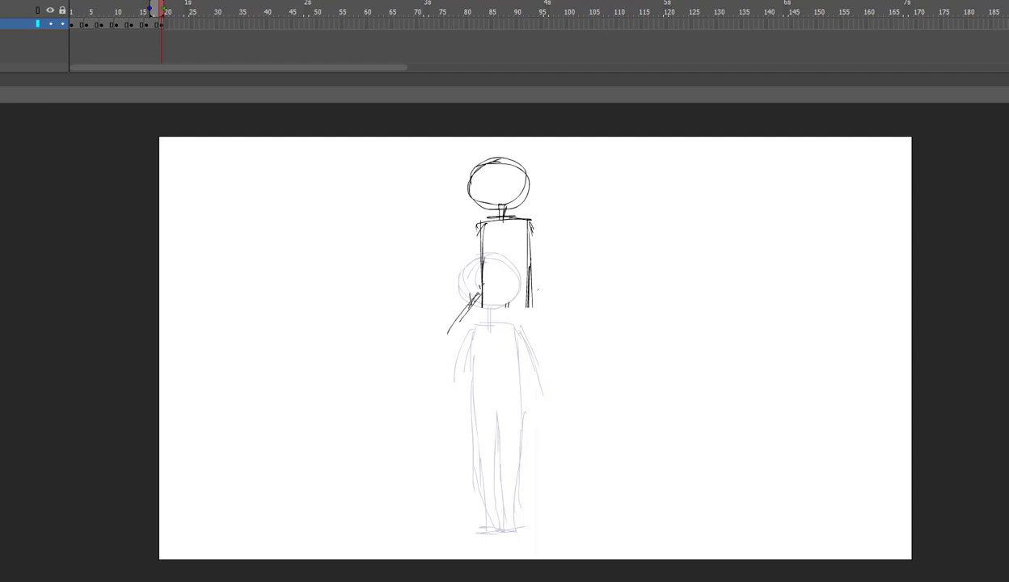
{"action": "mouse_move", "coordinate": [526, 294]}
{"action": "left_mouse_down"}
{"action": "mouse_move", "coordinate": [556, 333]}
{"action": "mouse_move", "coordinate": [527, 357]}
{"action": "mouse_move", "coordinate": [540, 380]}
{"action": "left_mouse_up"}
{"action": "left_click_drag", "start_coordinate": [445, 334], "coordinate": [450, 353]}
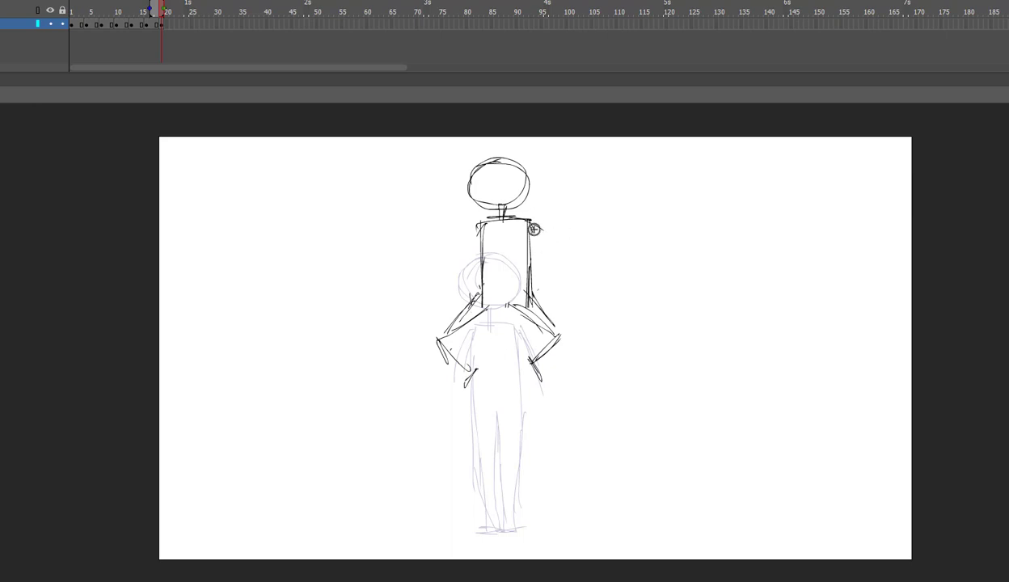
Sketch two arms angled out and down on the frame 19 figure, and add a blank keyframe at frame 22
{"action": "left_click_drag", "start_coordinate": [533, 229], "coordinate": [568, 241]}
{"action": "left_click_drag", "start_coordinate": [478, 222], "coordinate": [435, 263]}
{"action": "key", "text": "F7"}
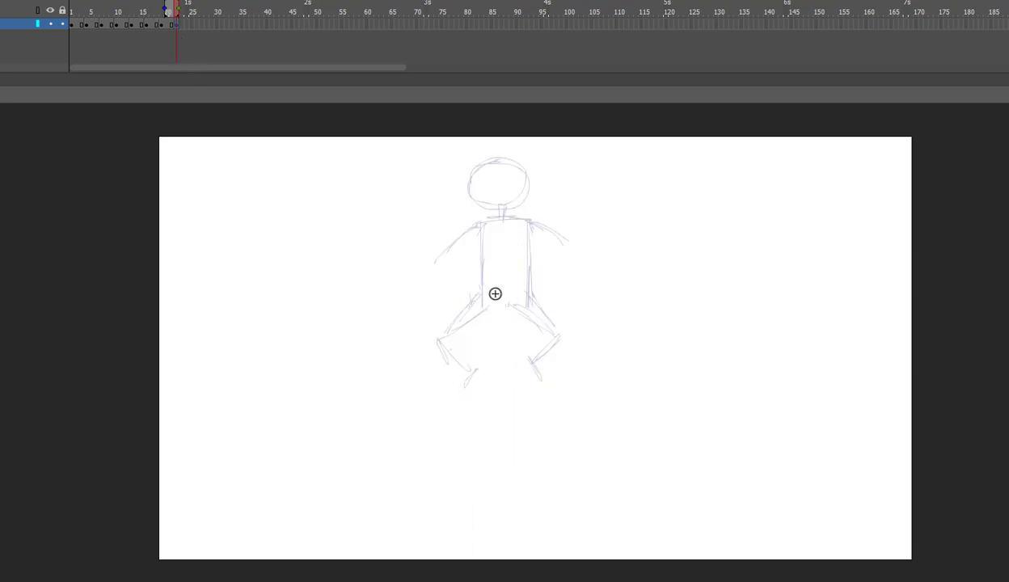
Sketch the head, neck, torso and outstretched arms on frame 22, slightly higher than the onion-skinned frame 19 figure
{"action": "mouse_move", "coordinate": [501, 153]}
{"action": "left_mouse_down"}
{"action": "mouse_move", "coordinate": [473, 194]}
{"action": "mouse_move", "coordinate": [467, 180]}
{"action": "mouse_move", "coordinate": [523, 162]}
{"action": "mouse_move", "coordinate": [473, 194]}
{"action": "mouse_move", "coordinate": [515, 199]}
{"action": "left_mouse_up"}
{"action": "key", "text": "ctrl+z"}
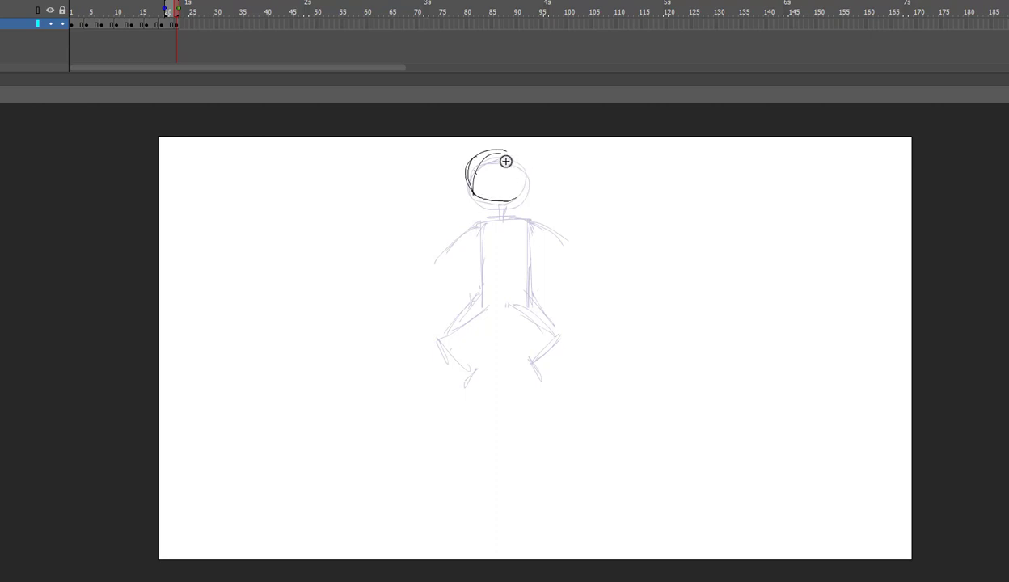
{"action": "mouse_move", "coordinate": [494, 147]}
{"action": "left_mouse_down"}
{"action": "mouse_move", "coordinate": [513, 195]}
{"action": "mouse_move", "coordinate": [508, 211]}
{"action": "left_mouse_up"}
{"action": "mouse_move", "coordinate": [519, 213]}
{"action": "left_mouse_down"}
{"action": "mouse_move", "coordinate": [482, 214]}
{"action": "mouse_move", "coordinate": [531, 210]}
{"action": "mouse_move", "coordinate": [553, 229]}
{"action": "mouse_move", "coordinate": [579, 219]}
{"action": "left_mouse_up"}
{"action": "left_click_drag", "start_coordinate": [486, 212], "coordinate": [426, 232]}
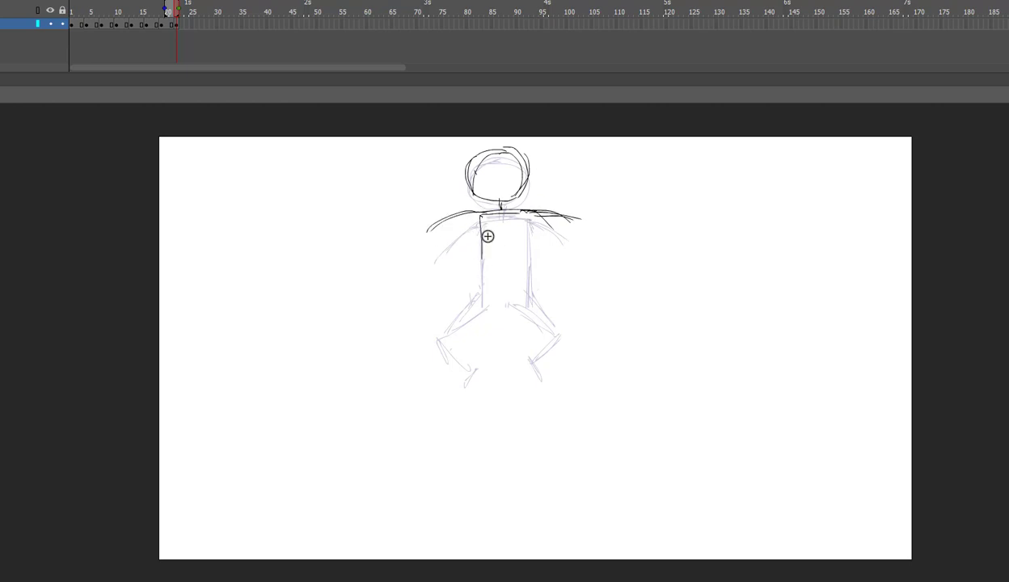
{"action": "left_click_drag", "start_coordinate": [487, 236], "coordinate": [485, 281]}
{"action": "mouse_move", "coordinate": [529, 214]}
{"action": "left_mouse_down"}
{"action": "mouse_move", "coordinate": [529, 299]}
{"action": "mouse_move", "coordinate": [480, 301]}
{"action": "mouse_move", "coordinate": [539, 297]}
{"action": "mouse_move", "coordinate": [457, 322]}
{"action": "left_mouse_up"}
Sketch the frame 22 figure's hips and legs with the knees spread wide and the feet tucked up below
{"action": "left_click_drag", "start_coordinate": [482, 307], "coordinate": [429, 317]}
{"action": "mouse_move", "coordinate": [425, 319]}
{"action": "left_mouse_down"}
{"action": "mouse_move", "coordinate": [447, 359]}
{"action": "mouse_move", "coordinate": [440, 352]}
{"action": "left_mouse_up"}
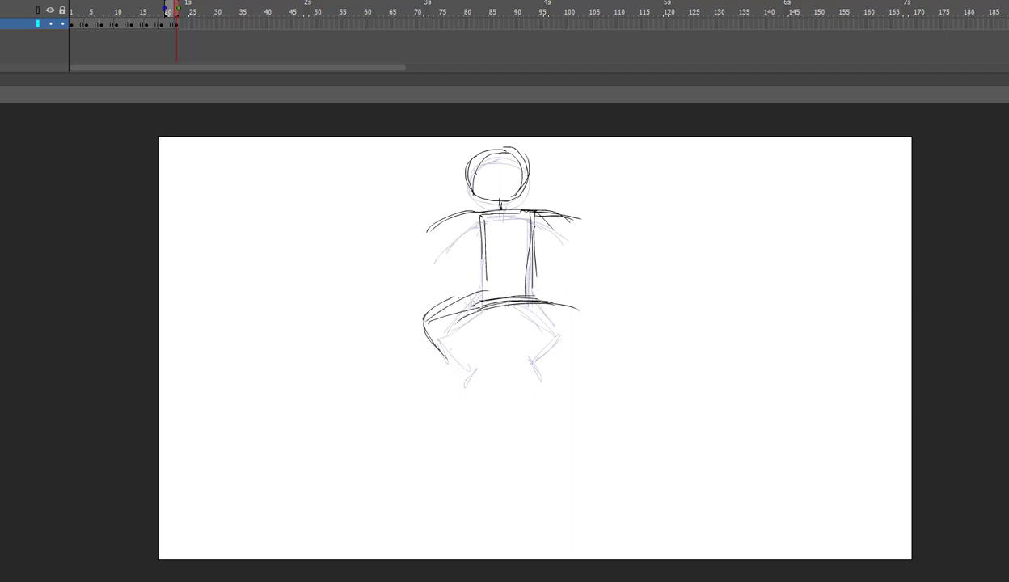
{"action": "mouse_move", "coordinate": [482, 289]}
{"action": "left_mouse_down"}
{"action": "mouse_move", "coordinate": [421, 355]}
{"action": "mouse_move", "coordinate": [440, 353]}
{"action": "left_mouse_up"}
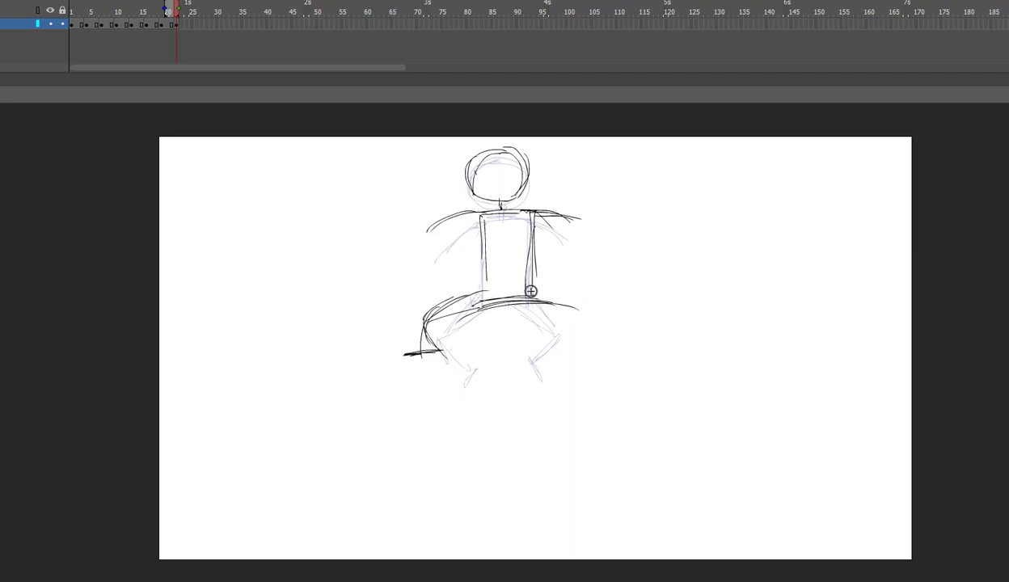
{"action": "mouse_move", "coordinate": [531, 288]}
{"action": "left_mouse_down"}
{"action": "mouse_move", "coordinate": [570, 296]}
{"action": "mouse_move", "coordinate": [593, 324]}
{"action": "mouse_move", "coordinate": [566, 354]}
{"action": "mouse_move", "coordinate": [588, 361]}
{"action": "left_mouse_up"}
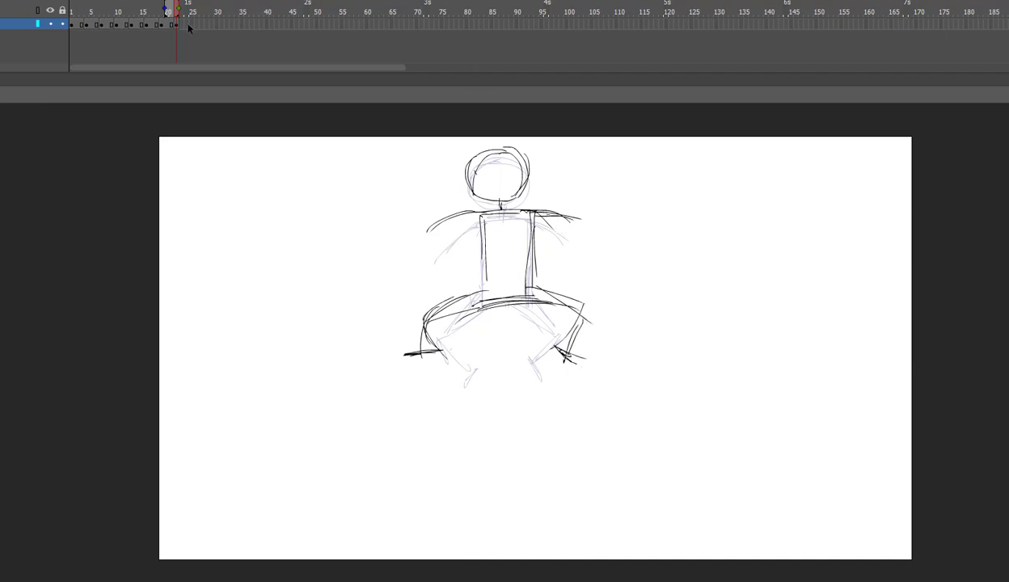
Copy the standing pose that starts at frame 16 to frame 25
{"action": "left_click", "coordinate": [146, 34]}
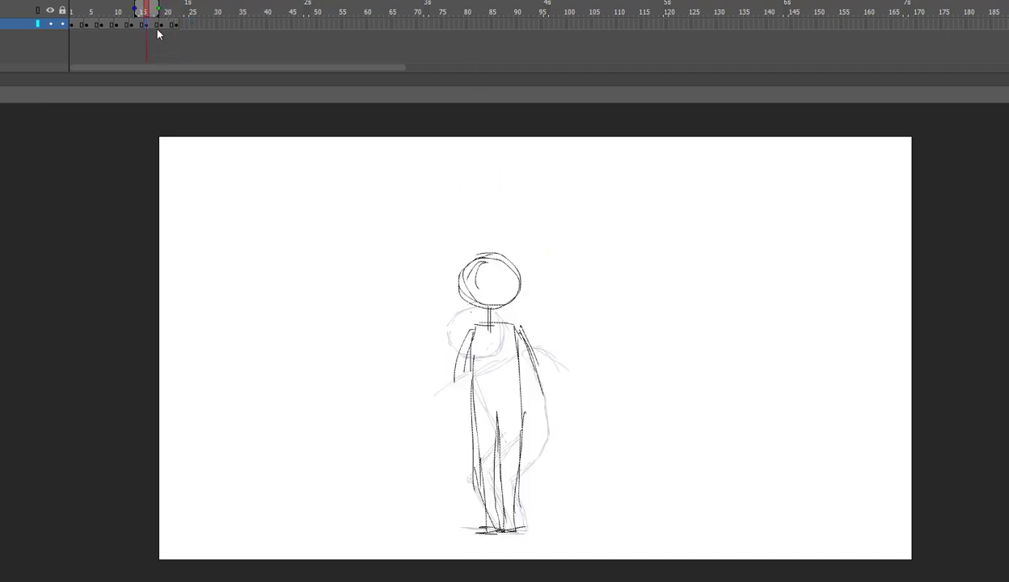
{"action": "left_click", "coordinate": [157, 32]}
{"action": "left_click", "coordinate": [141, 34]}
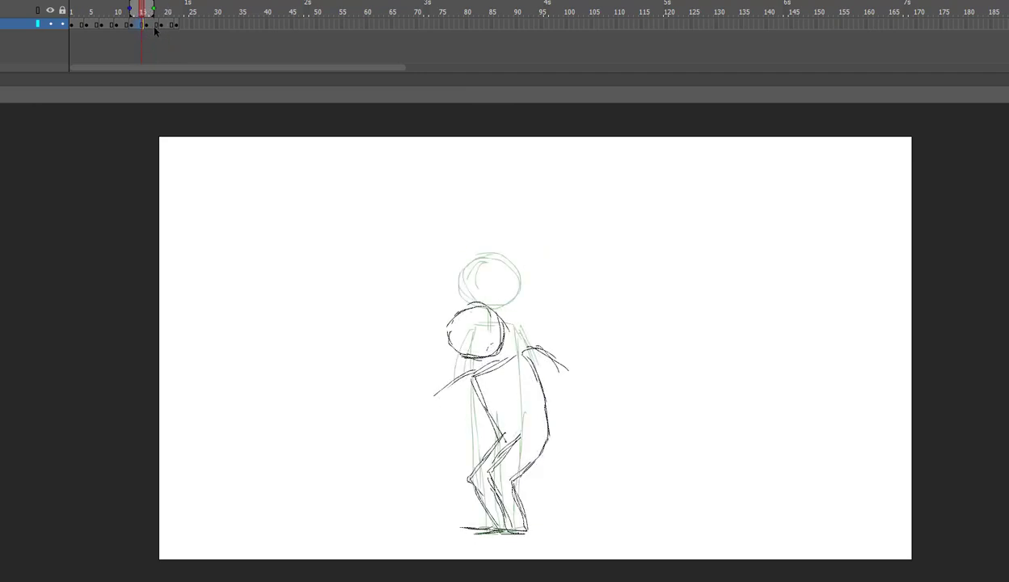
{"action": "left_click", "coordinate": [157, 29]}
{"action": "left_click_drag", "start_coordinate": [199, 41], "coordinate": [195, 35]}
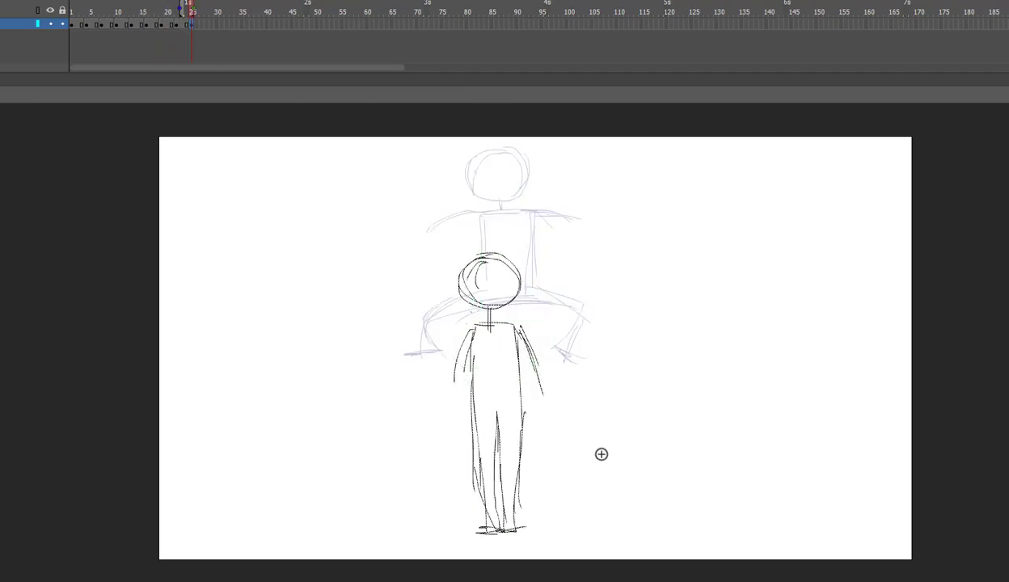
Try to move the copied standing figure on frame 25 straight up toward the airborne pose
{"action": "key", "text": "shift+Up"}
{"action": "key", "text": "shift+Up"}
{"action": "key", "text": "shift+Up"}
{"action": "key", "text": "shift+Up"}
{"action": "key", "text": "shift+Up"}
{"action": "key", "text": "shift+Up"}
{"action": "key", "text": "shift+Up"}
{"action": "key", "text": "shift+Up"}
{"action": "key", "text": "shift+Up"}
{"action": "key", "text": "shift+Up"}
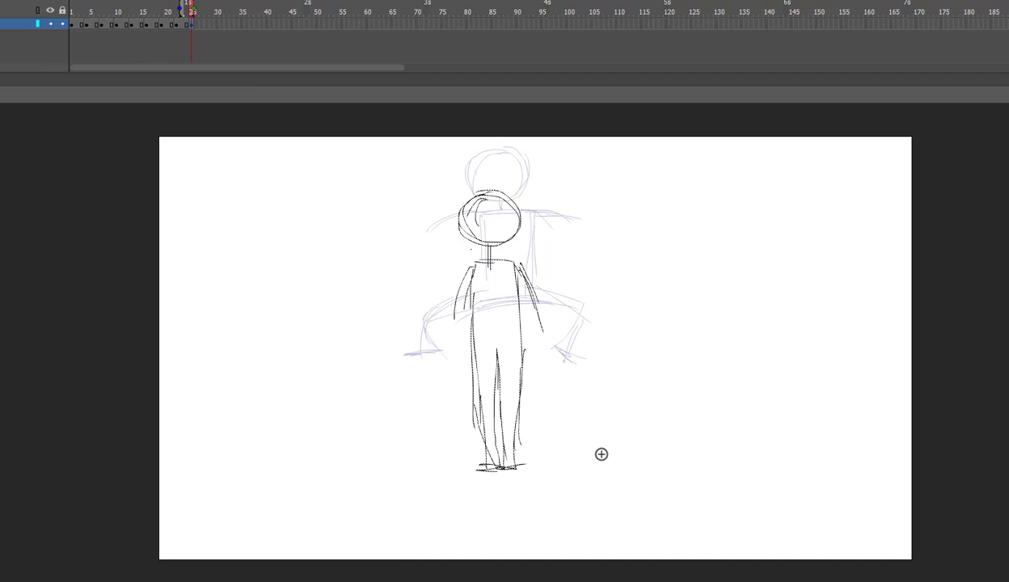
{"action": "key", "text": "shift+Up"}
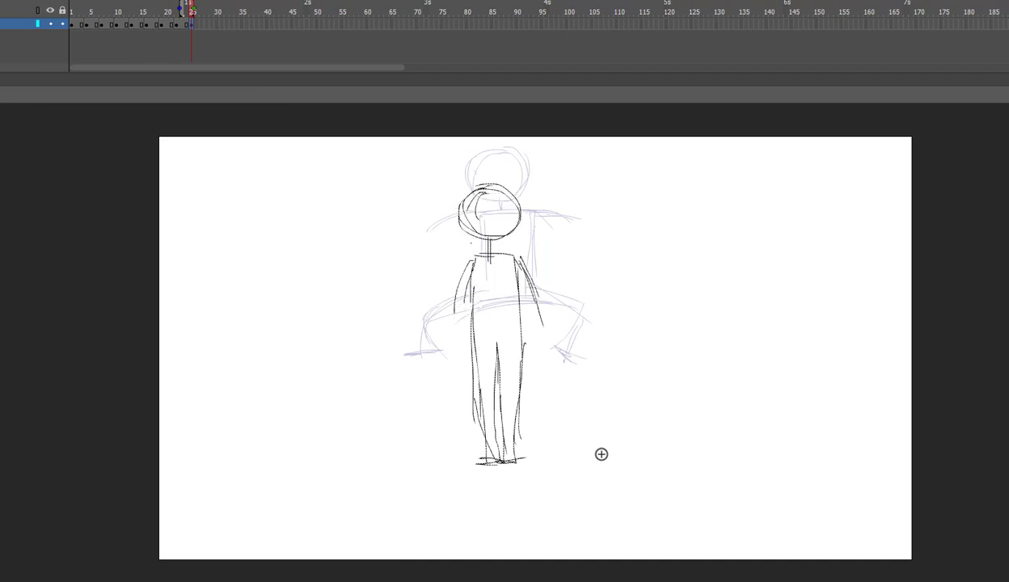
{"action": "left_click_drag", "start_coordinate": [564, 246], "coordinate": [541, 311]}
Copy the standing pose from frame 17 onto frame 25 again and delete both of its arms
{"action": "left_click", "coordinate": [155, 39]}
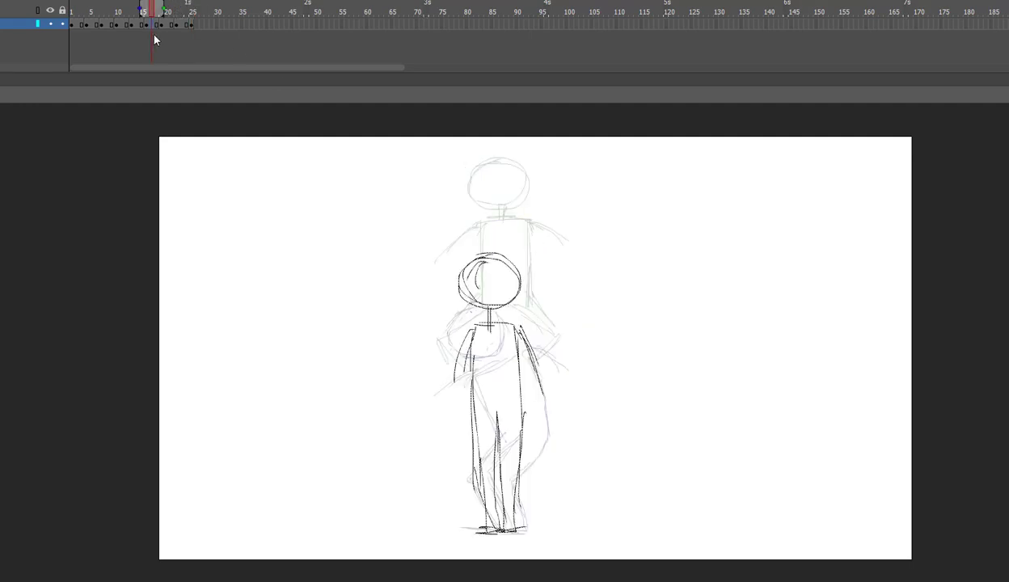
{"action": "left_click", "coordinate": [186, 26]}
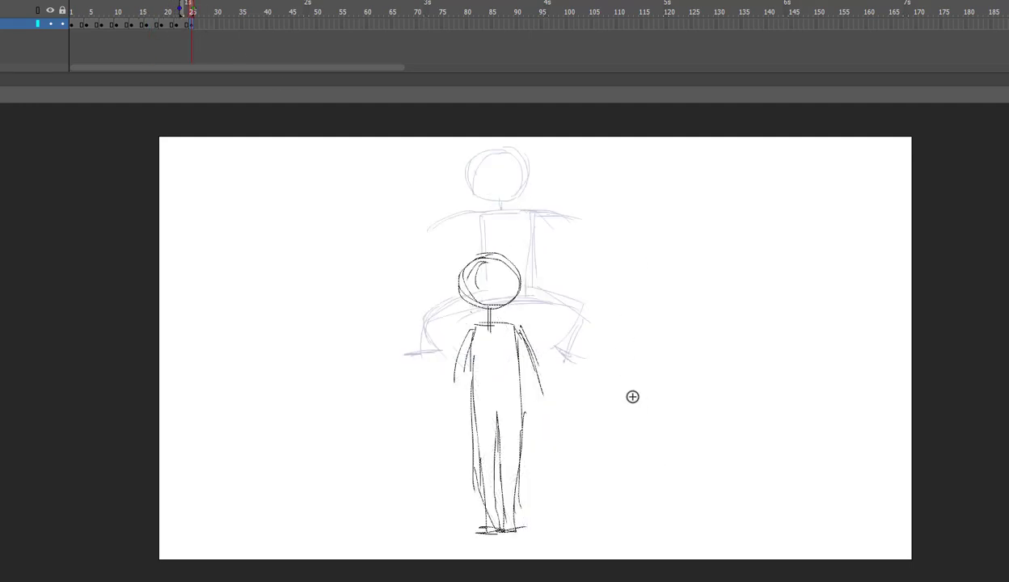
{"action": "mouse_move", "coordinate": [597, 293]}
{"action": "left_mouse_down"}
{"action": "mouse_move", "coordinate": [543, 386]}
{"action": "mouse_move", "coordinate": [522, 384]}
{"action": "left_mouse_up"}
{"action": "key", "text": "Delete"}
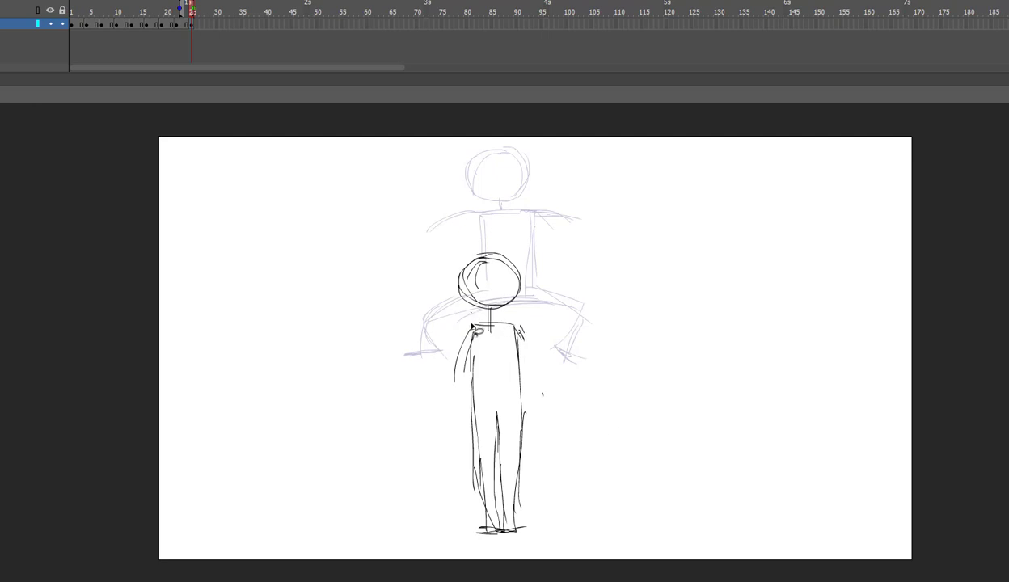
{"action": "left_click_drag", "start_coordinate": [464, 317], "coordinate": [416, 388]}
{"action": "key", "text": "Delete"}
Sketch new arms on the frame 25 figure with the Brush, raised diagonally upward beside the head
{"action": "key", "text": "b"}
{"action": "mouse_move", "coordinate": [519, 329]}
{"action": "left_mouse_down"}
{"action": "mouse_move", "coordinate": [540, 271]}
{"action": "mouse_move", "coordinate": [565, 271]}
{"action": "left_mouse_up"}
{"action": "left_click_drag", "start_coordinate": [436, 282], "coordinate": [465, 326]}
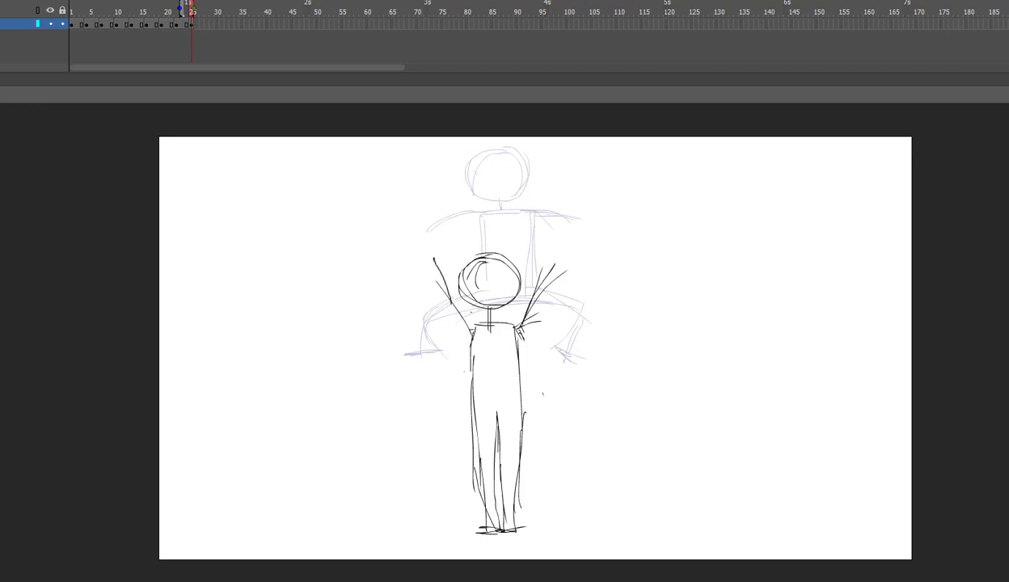
{"action": "left_click_drag", "start_coordinate": [433, 257], "coordinate": [473, 338]}
{"action": "left_click_drag", "start_coordinate": [437, 263], "coordinate": [469, 323]}
Check the jump frames and shift the airborne figure on frame 19 left to line up over the standing figure
{"action": "left_click_drag", "start_coordinate": [193, 10], "coordinate": [193, 16]}
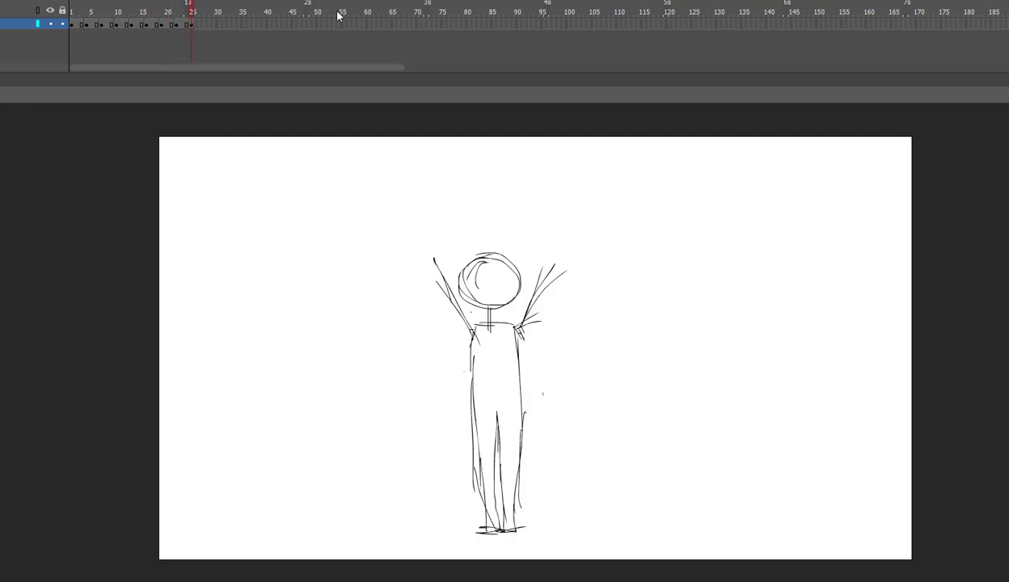
{"action": "left_click", "coordinate": [311, 0]}
{"action": "left_click", "coordinate": [173, 28]}
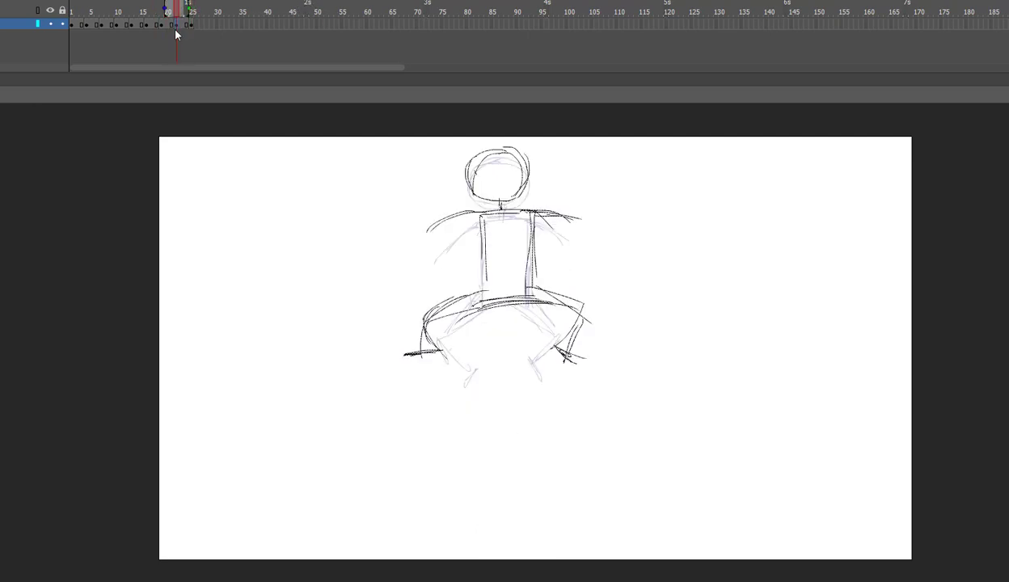
{"action": "left_click", "coordinate": [144, 26]}
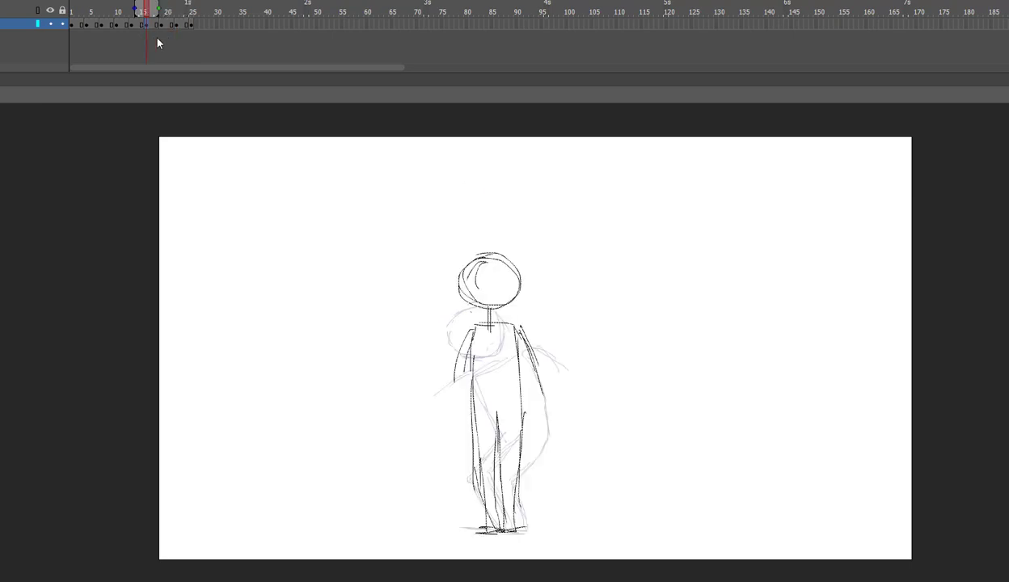
{"action": "left_click", "coordinate": [162, 25]}
{"action": "key", "text": "shift+Left"}
{"action": "key", "text": "shift+Left"}
{"action": "key", "text": "shift+Left"}
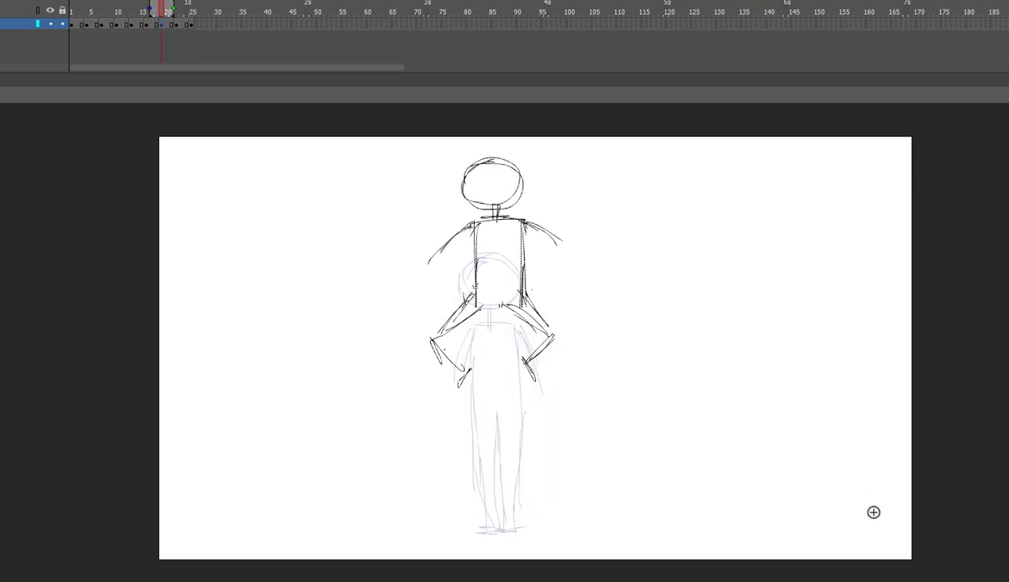
{"action": "key", "text": "Right"}
{"action": "key", "text": "Right"}
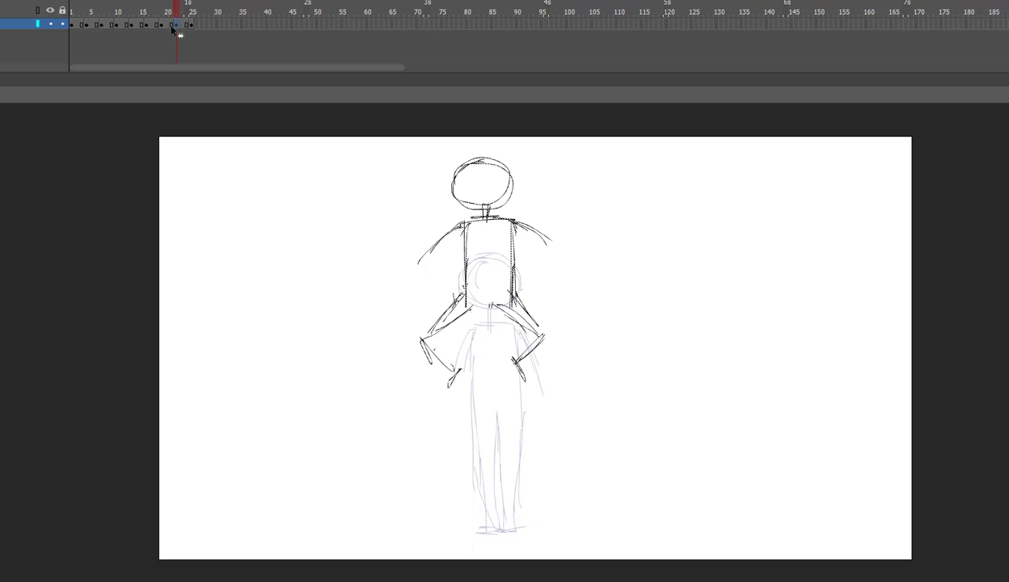
Shift the airborne figure on frame 22 left to line up with the frame 19 figure
{"action": "key", "text": "shift+Left"}
{"action": "key", "text": "shift+Left"}
{"action": "key", "text": "Left"}
{"action": "key", "text": "Left"}
{"action": "key", "text": "Left"}
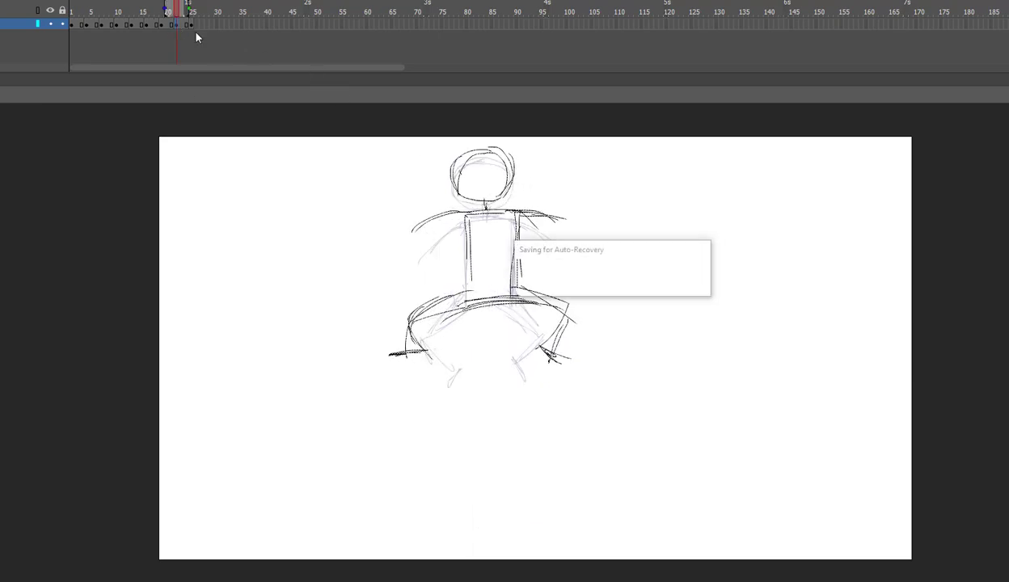
Copy the slightly crouched pose from frame 9 to frame 28
{"action": "left_click", "coordinate": [191, 26]}
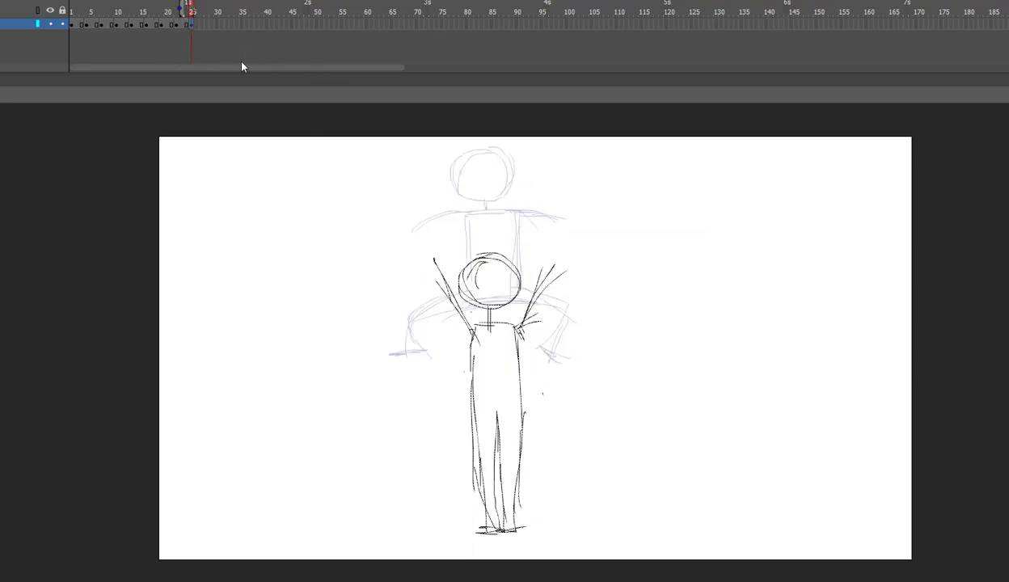
{"action": "left_click", "coordinate": [142, 24]}
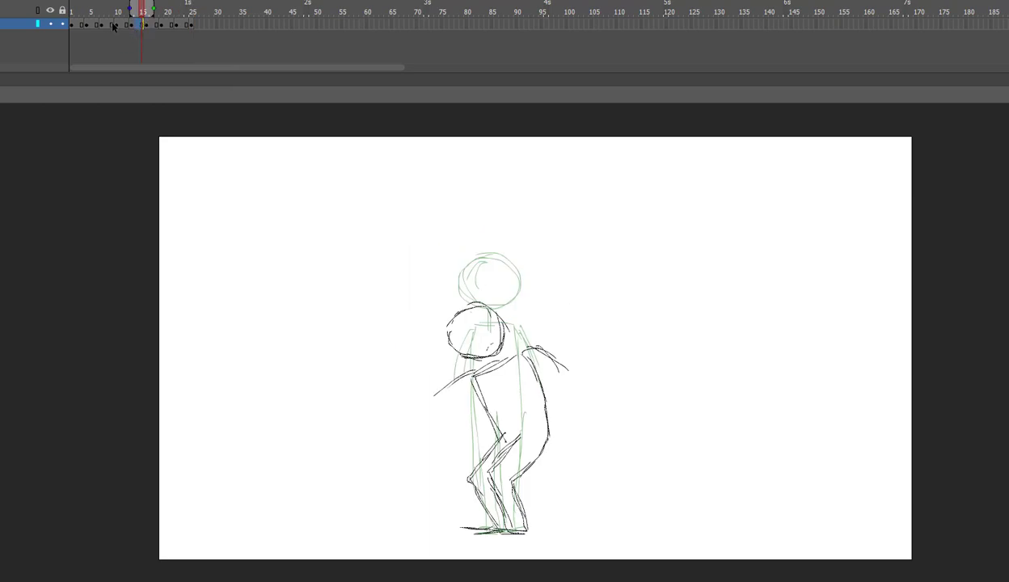
{"action": "left_click", "coordinate": [113, 25]}
{"action": "left_click", "coordinate": [96, 27]}
{"action": "left_click", "coordinate": [111, 25]}
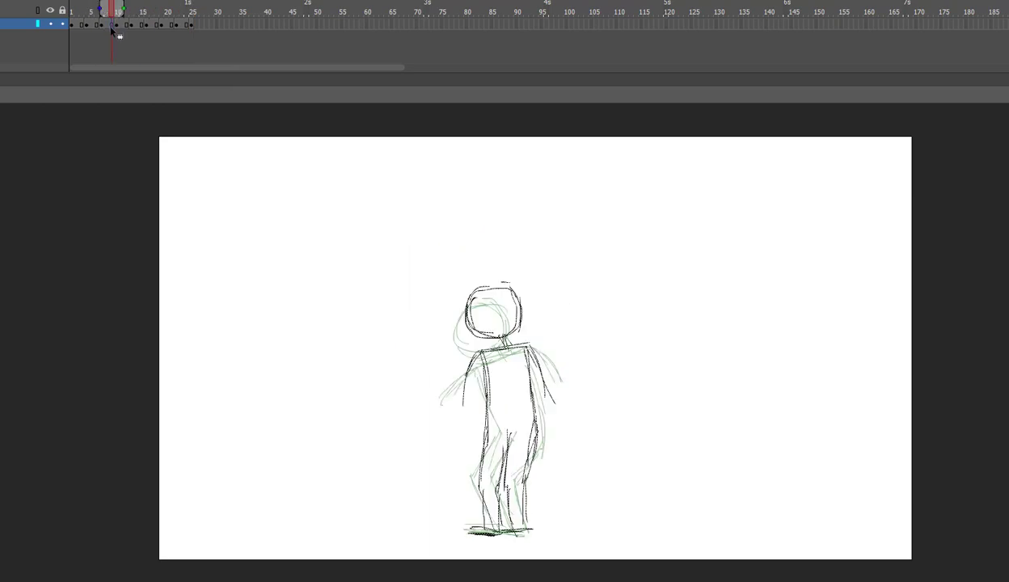
{"action": "left_click", "coordinate": [207, 25]}
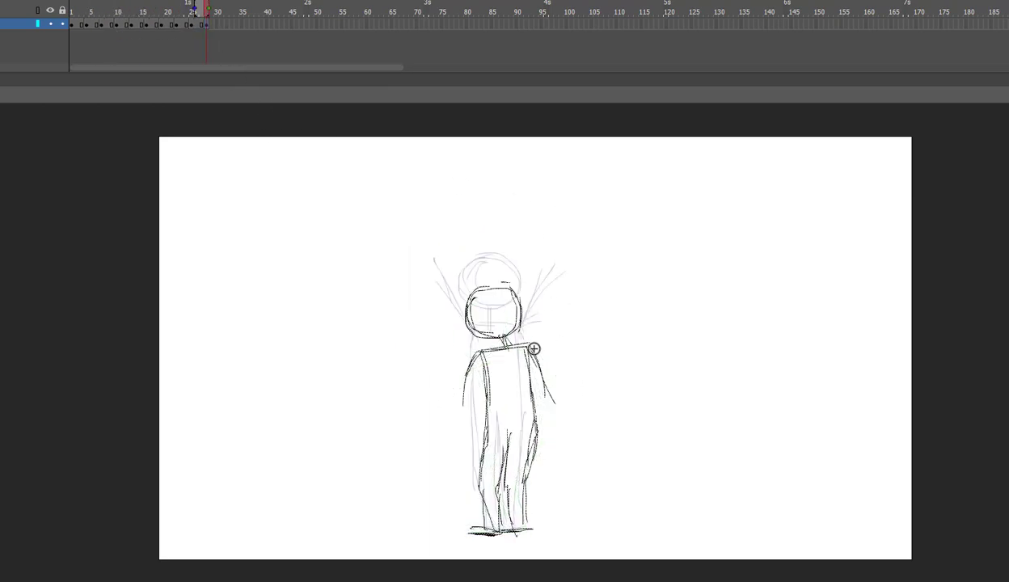
Replace both arms of the frame 28 figure with new arms lifted outward at shoulder height
{"action": "mouse_move", "coordinate": [534, 339]}
{"action": "left_mouse_down"}
{"action": "mouse_move", "coordinate": [540, 406]}
{"action": "mouse_move", "coordinate": [540, 359]}
{"action": "left_mouse_up"}
{"action": "key", "text": "Delete"}
{"action": "left_click_drag", "start_coordinate": [467, 343], "coordinate": [472, 369]}
{"action": "key", "text": "Delete"}
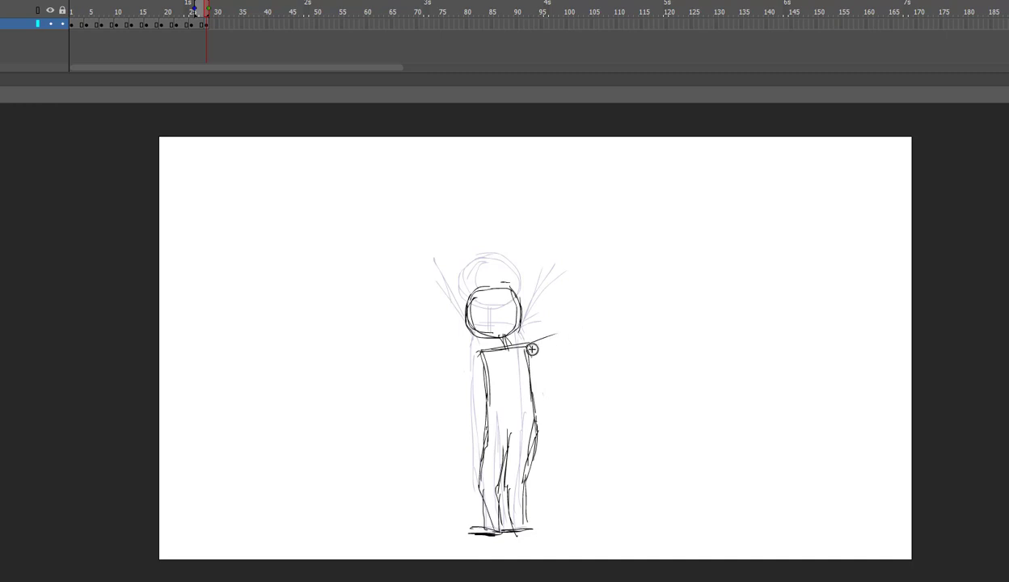
{"action": "left_click_drag", "start_coordinate": [531, 349], "coordinate": [568, 362]}
{"action": "mouse_move", "coordinate": [475, 352]}
{"action": "left_mouse_down"}
{"action": "mouse_move", "coordinate": [442, 366]}
{"action": "mouse_move", "coordinate": [429, 341]}
{"action": "left_mouse_up"}
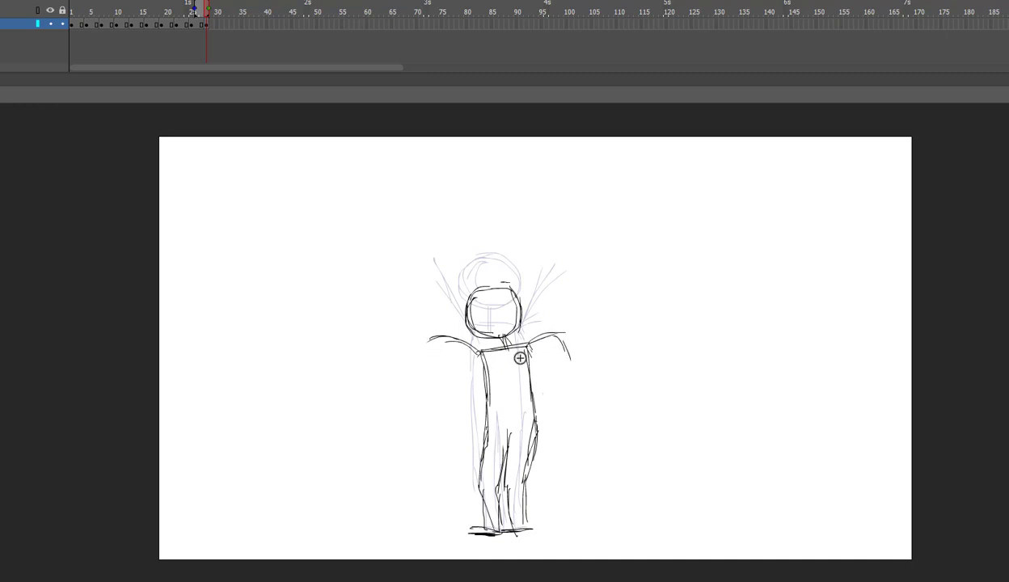
Copy the crouched pose from frame 12 to frame 31 and delete both of its arms
{"action": "left_click", "coordinate": [125, 25]}
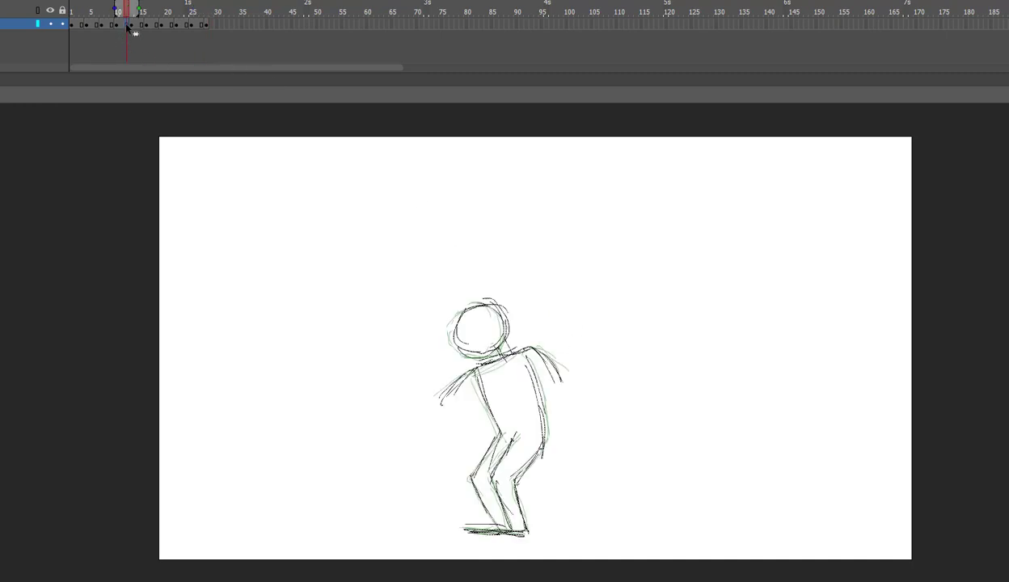
{"action": "left_click", "coordinate": [217, 24]}
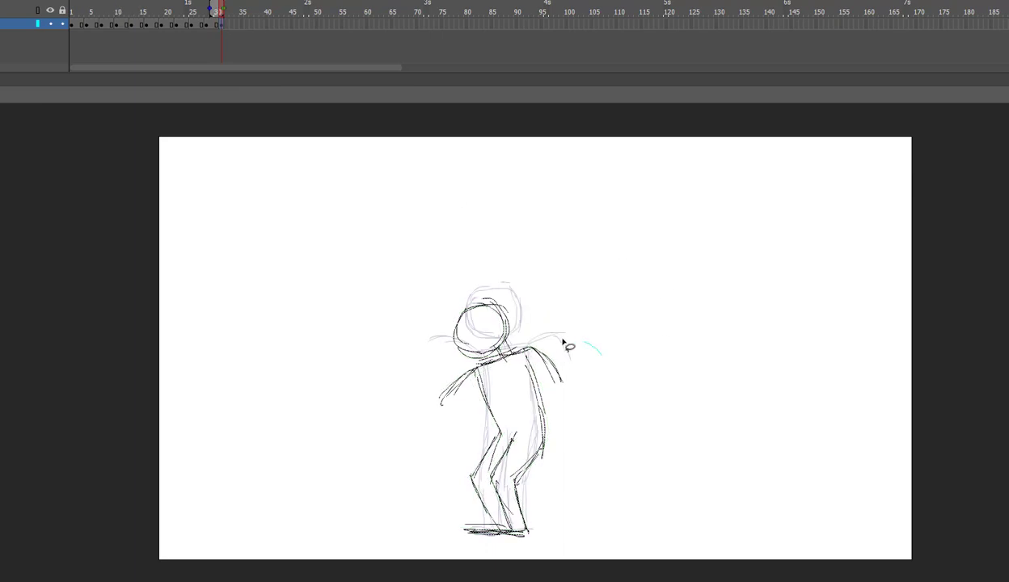
{"action": "left_click_drag", "start_coordinate": [563, 343], "coordinate": [581, 345]}
{"action": "key", "text": "Delete"}
{"action": "mouse_move", "coordinate": [457, 365]}
{"action": "left_mouse_down"}
{"action": "mouse_move", "coordinate": [426, 412]}
{"action": "mouse_move", "coordinate": [452, 366]}
{"action": "left_mouse_up"}
{"action": "key", "text": "Delete"}
Sketch new arms on the frame 31 figure with the Brush, extending outward from the shoulders
{"action": "key", "text": "b"}
{"action": "left_click_drag", "start_coordinate": [513, 353], "coordinate": [535, 350]}
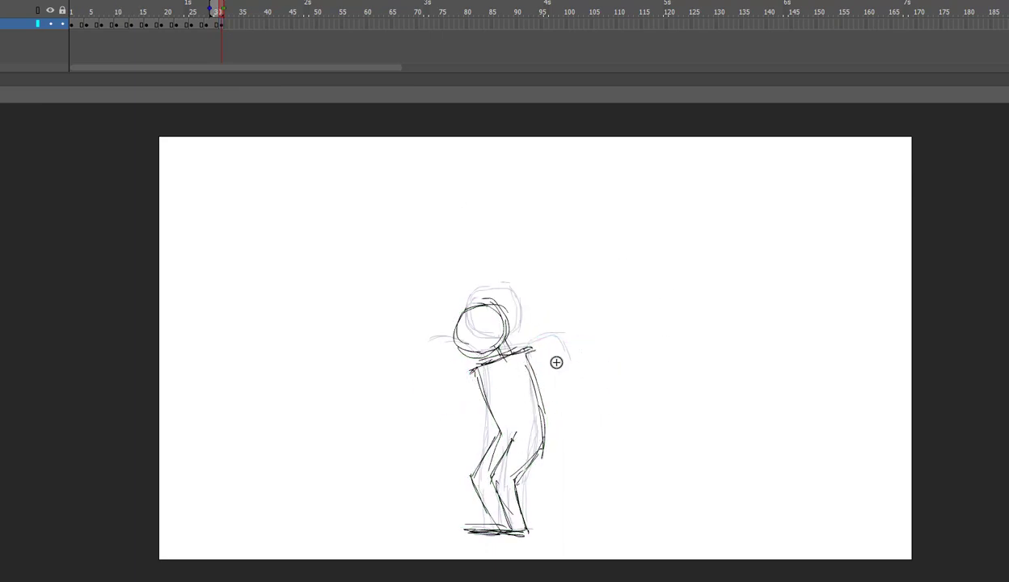
{"action": "left_click_drag", "start_coordinate": [474, 365], "coordinate": [439, 371]}
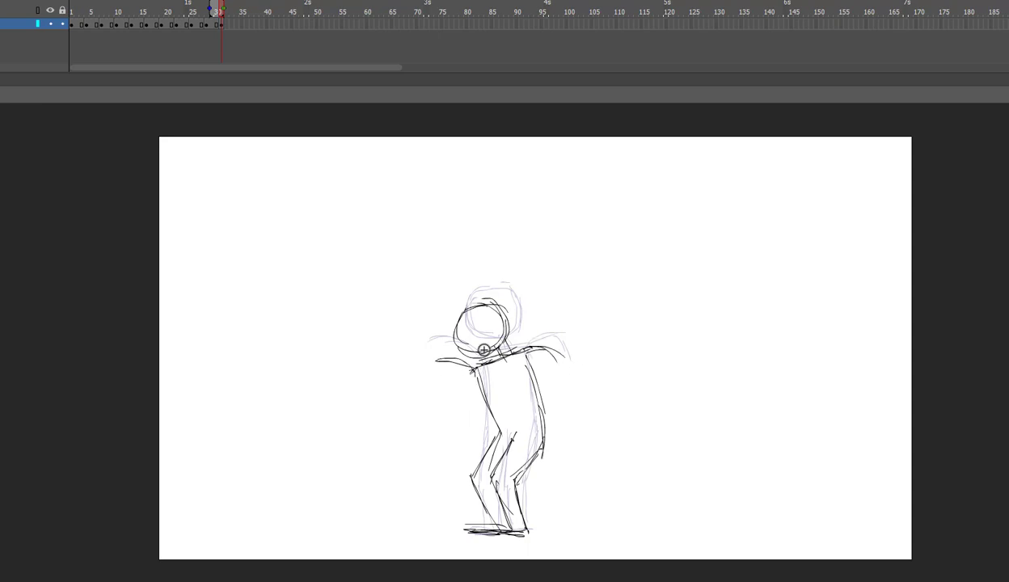
Copy the deep crouch pose from frame 14 to frame 34
{"action": "left_click", "coordinate": [125, 25]}
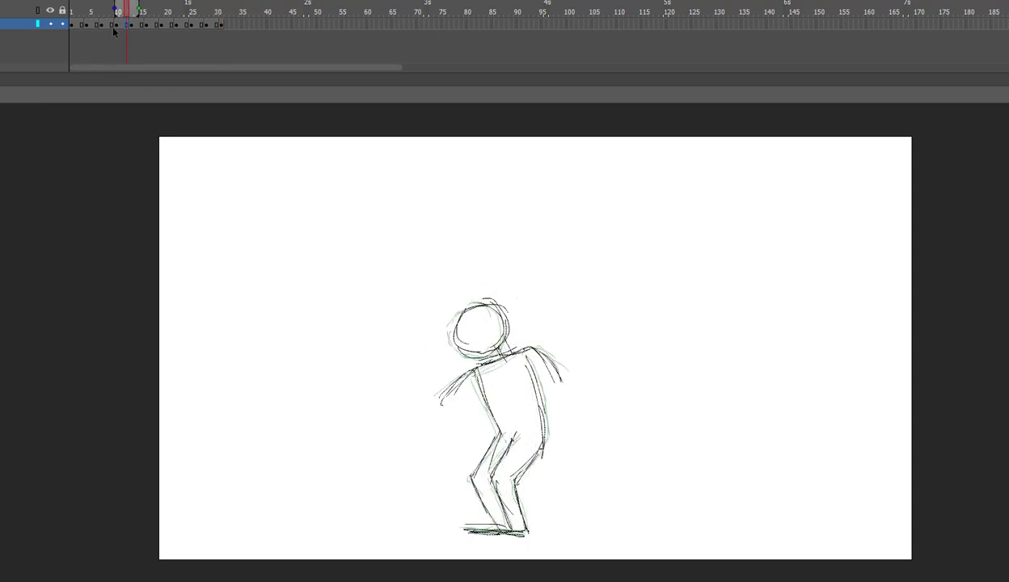
{"action": "left_click", "coordinate": [220, 25]}
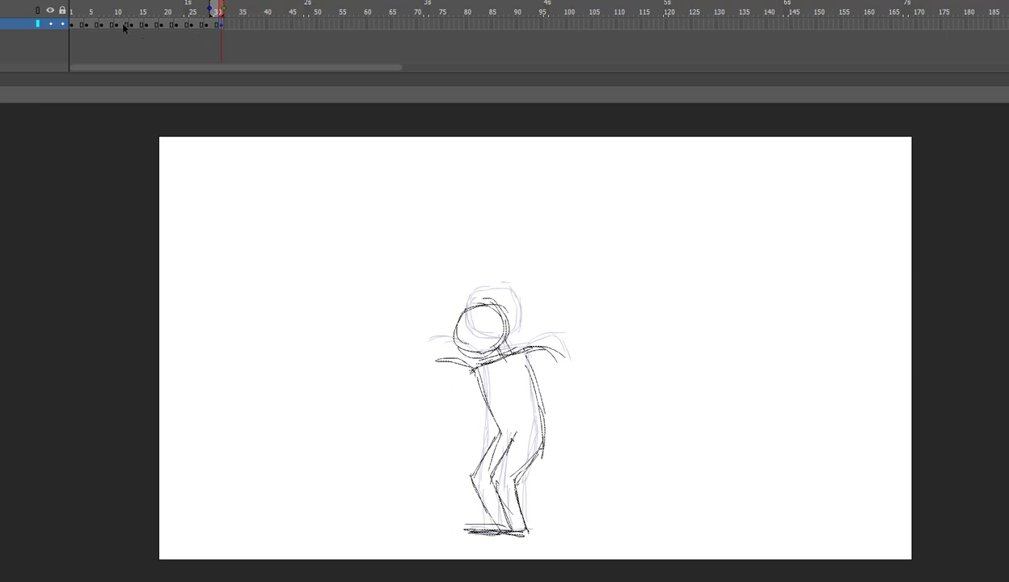
{"action": "mouse_move", "coordinate": [124, 26]}
{"action": "left_mouse_down"}
{"action": "mouse_move", "coordinate": [102, 33]}
{"action": "mouse_move", "coordinate": [137, 27]}
{"action": "left_mouse_up"}
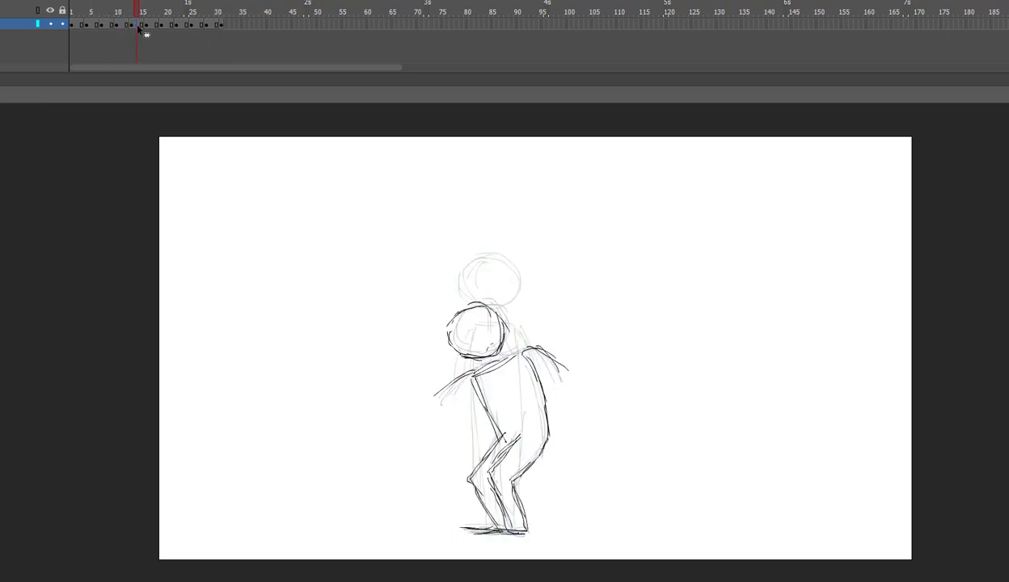
{"action": "left_click", "coordinate": [151, 31]}
{"action": "left_click", "coordinate": [136, 29]}
{"action": "left_click", "coordinate": [220, 26]}
{"action": "left_click", "coordinate": [137, 29]}
{"action": "left_click", "coordinate": [236, 29]}
Copy the slight crouch pose from frame 9 to frame 37 and the pose from frame 6 to frame 40
{"action": "left_click", "coordinate": [110, 38]}
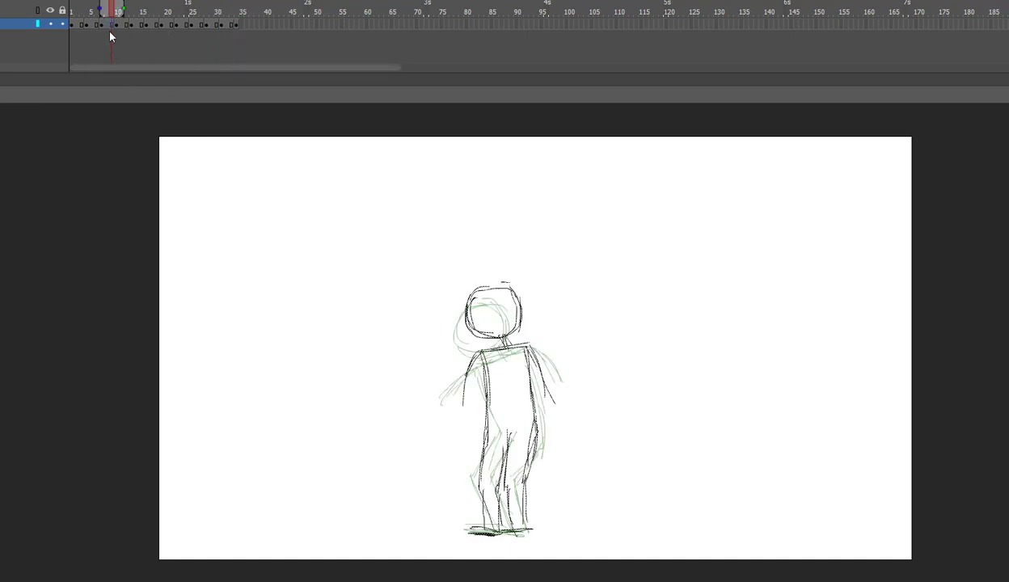
{"action": "left_click_drag", "start_coordinate": [189, 19], "coordinate": [250, 24]}
{"action": "left_click", "coordinate": [245, 25]}
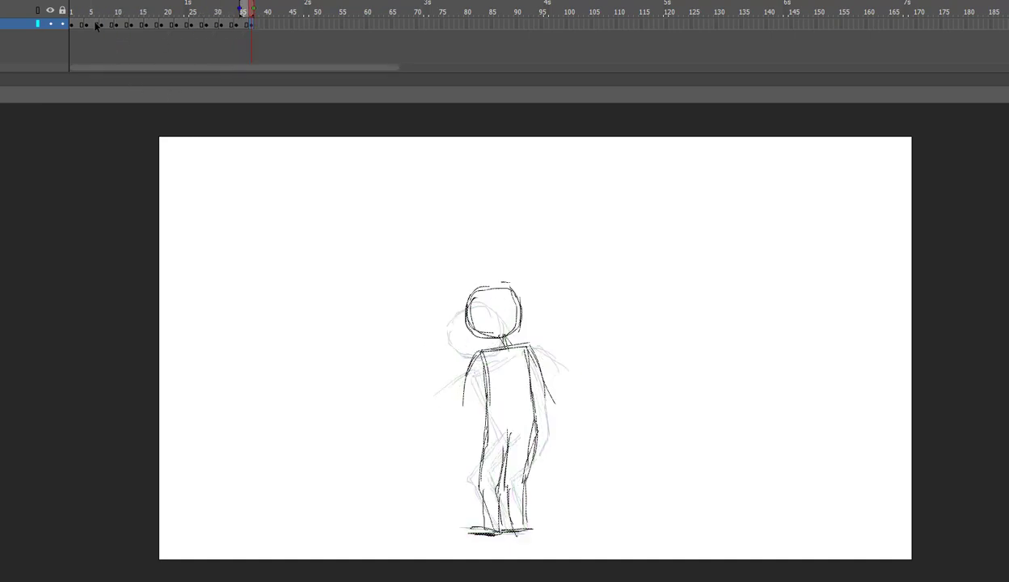
{"action": "left_click", "coordinate": [94, 26]}
{"action": "left_click", "coordinate": [265, 25]}
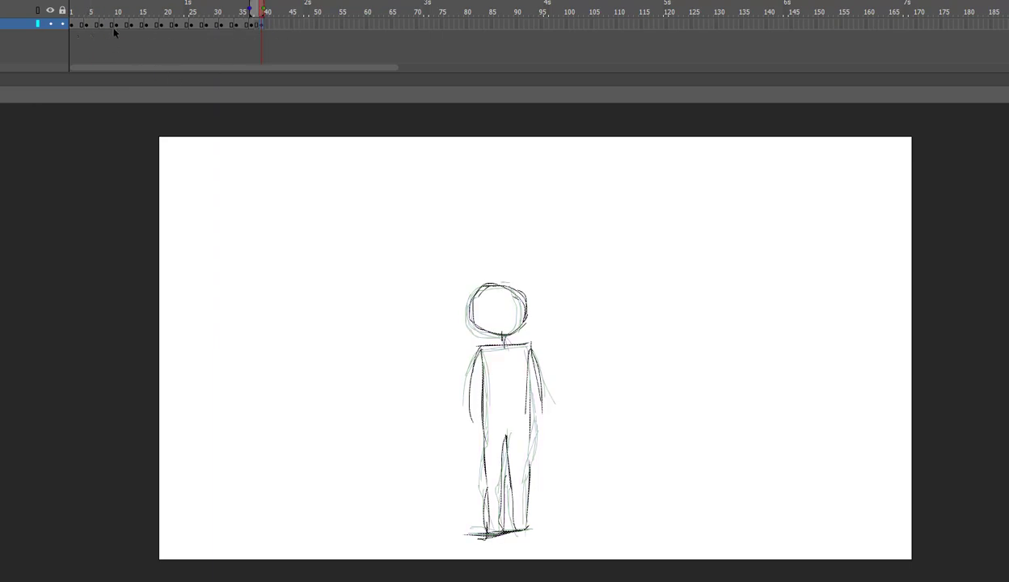
{"action": "left_click_drag", "start_coordinate": [263, 27], "coordinate": [268, 25]}
Copy the standing pose from frame 3 to frame 43, hold it through frame 45, and play the animation
{"action": "left_click", "coordinate": [81, 27]}
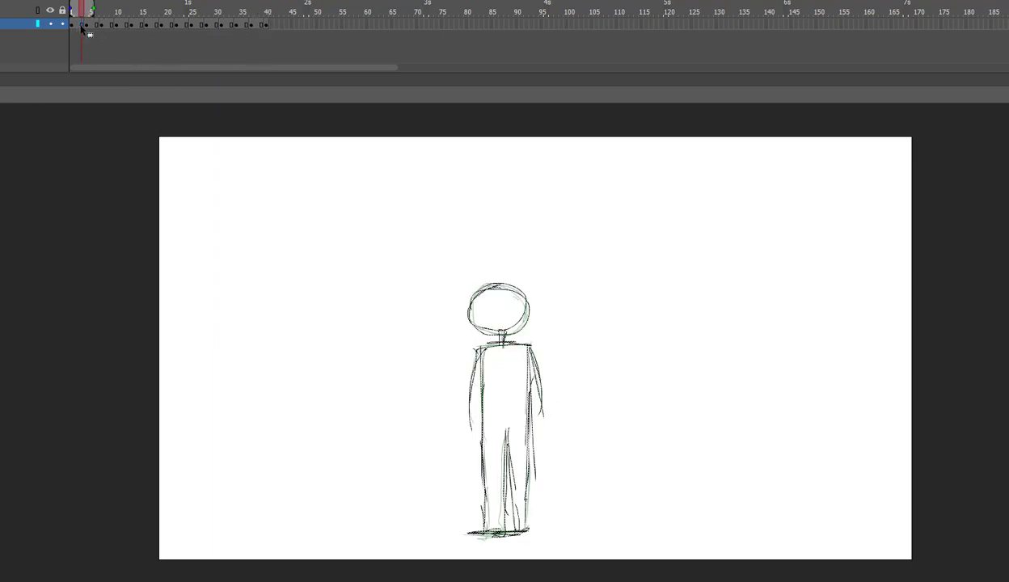
{"action": "left_click", "coordinate": [280, 26]}
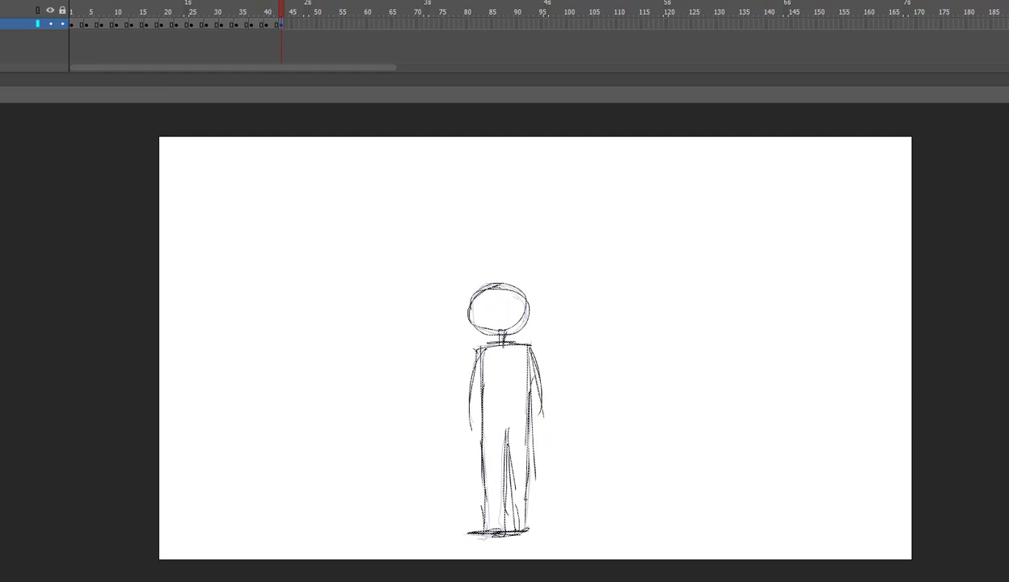
{"action": "key", "text": "Return"}
{"action": "left_click", "coordinate": [296, 28]}
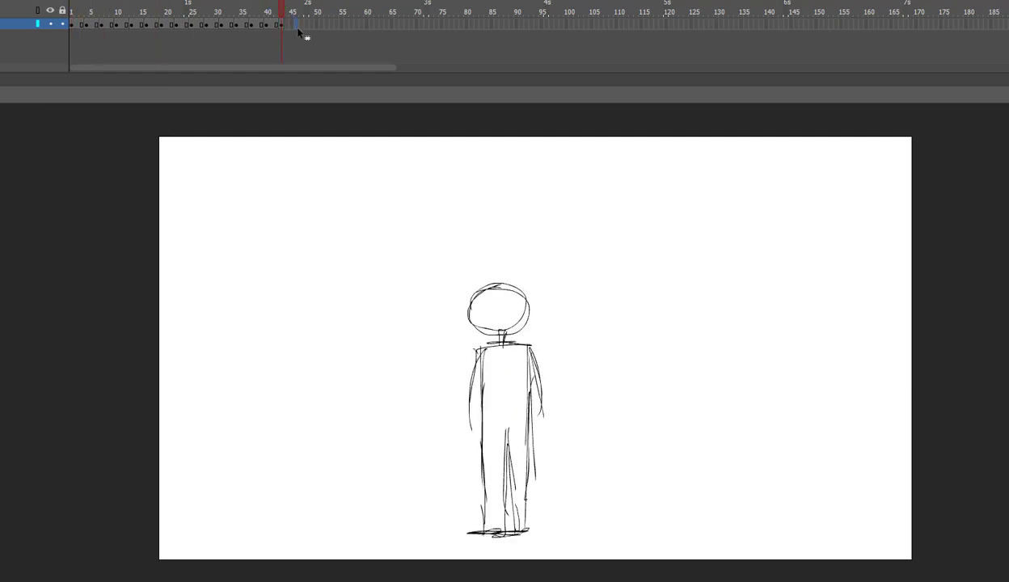
{"action": "left_click", "coordinate": [292, 26]}
{"action": "key", "text": "F6"}
{"action": "key", "text": "Return"}
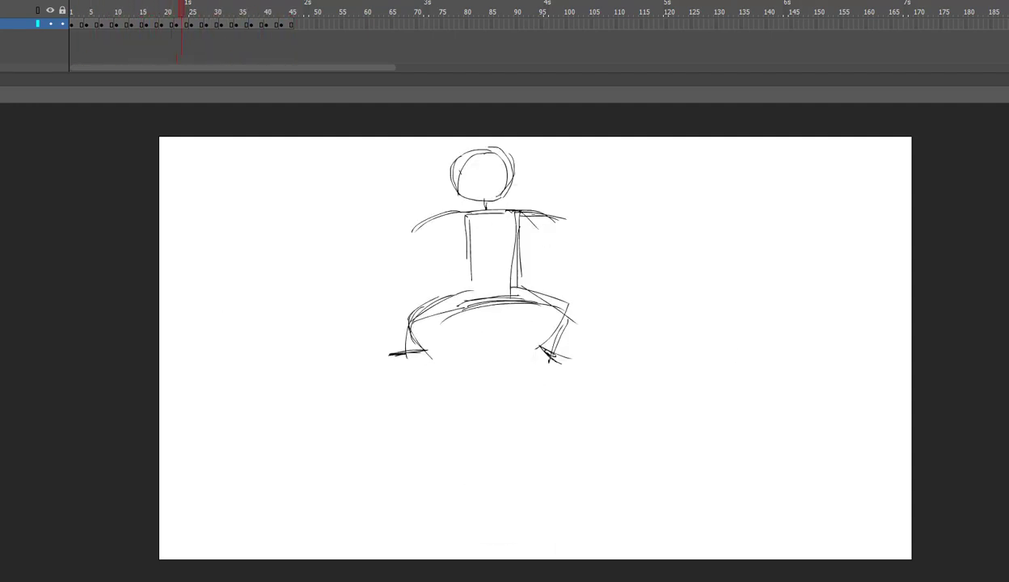
Review the leap, then copy the standing pose from frame 3 into a new keyframe at frame 24 as an in-between
{"action": "left_click_drag", "start_coordinate": [121, 24], "coordinate": [72, 5]}
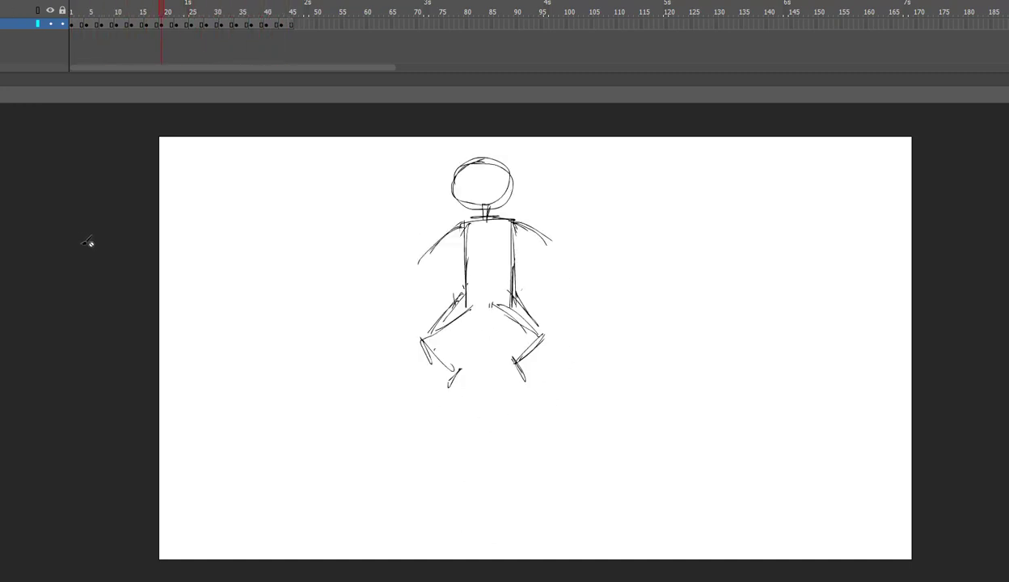
{"action": "left_click_drag", "start_coordinate": [165, 16], "coordinate": [194, 13]}
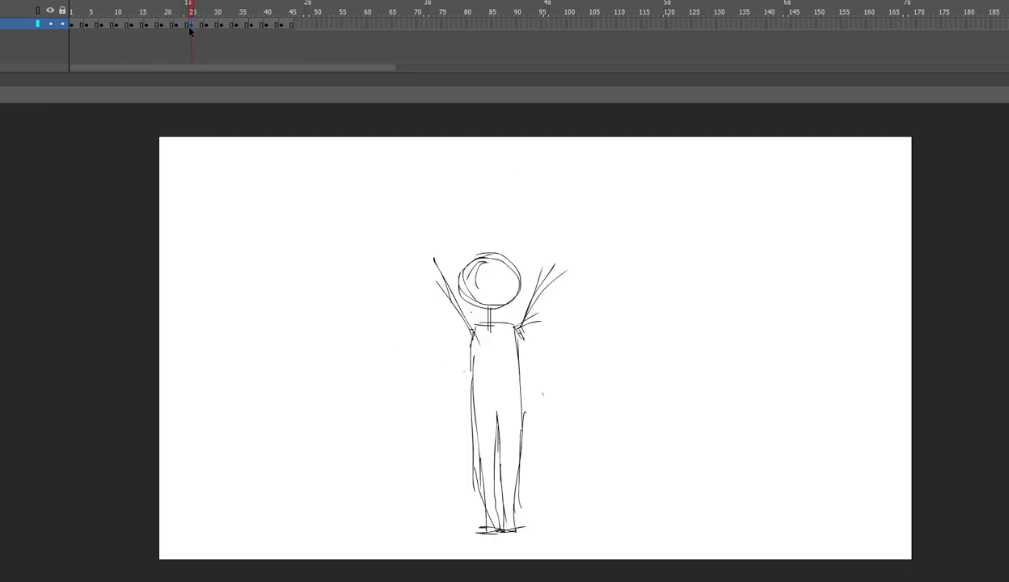
{"action": "left_click", "coordinate": [288, 1]}
{"action": "left_click", "coordinate": [171, 28]}
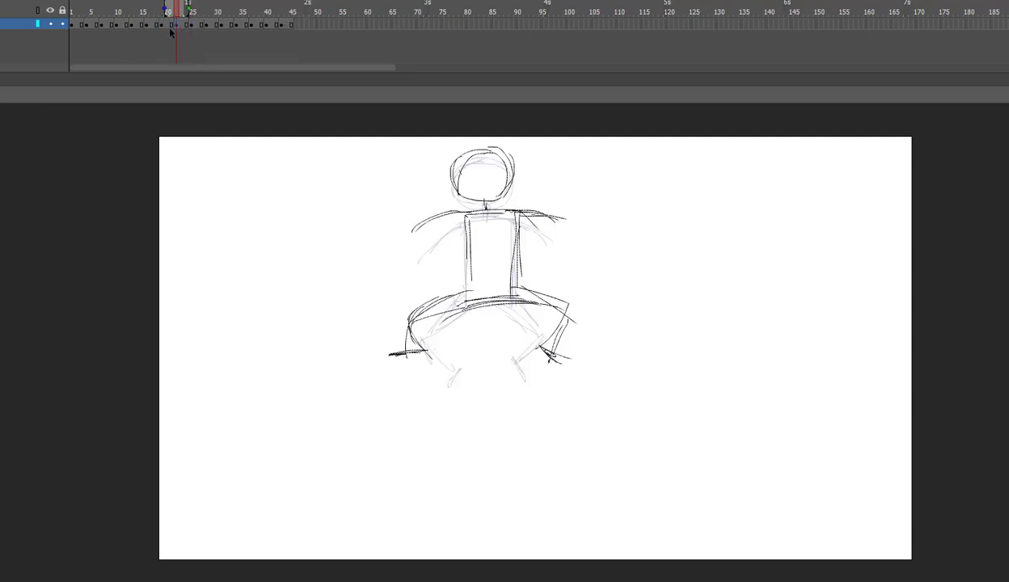
{"action": "left_click", "coordinate": [81, 27]}
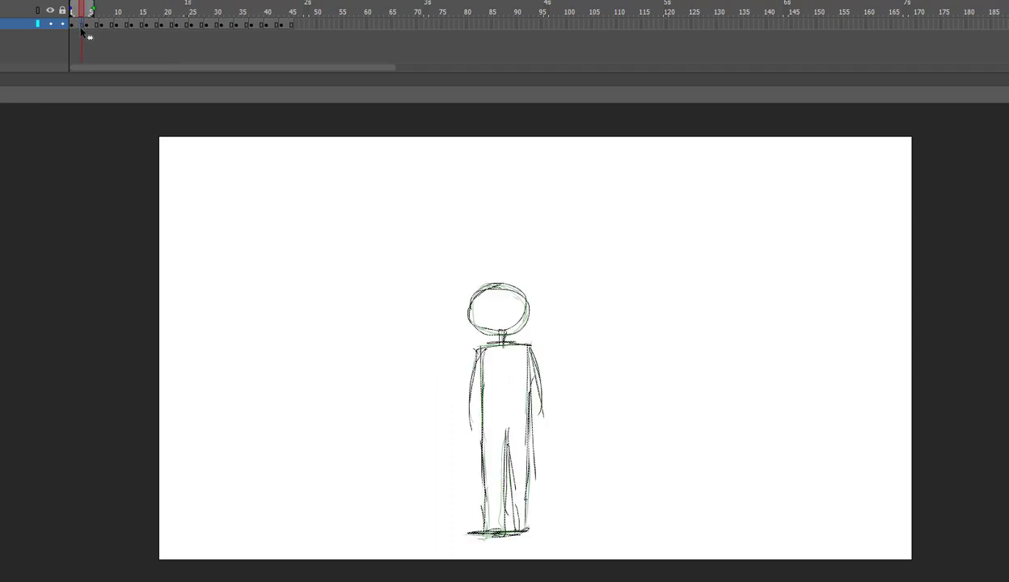
{"action": "left_click", "coordinate": [188, 31]}
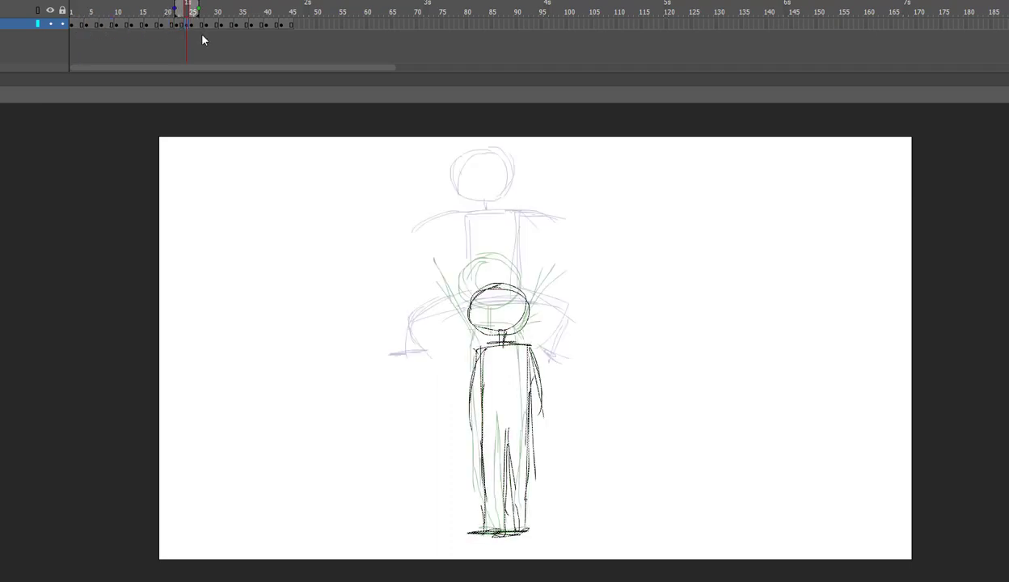
{"action": "left_click", "coordinate": [176, 29]}
{"action": "left_click", "coordinate": [186, 27]}
Move the frame 24 figure up and slightly left until its head sits just below the frame 22 figure's head
{"action": "key", "text": "shift+Up"}
{"action": "key", "text": "shift+Up"}
{"action": "key", "text": "shift+Up"}
{"action": "key", "text": "shift+Up"}
{"action": "key", "text": "shift+Up"}
{"action": "key", "text": "shift+Up"}
{"action": "key", "text": "shift+Up"}
{"action": "key", "text": "shift+Up"}
{"action": "key", "text": "shift+Up"}
{"action": "key", "text": "shift+Up"}
{"action": "key", "text": "shift+Up"}
{"action": "key", "text": "shift+Up"}
{"action": "key", "text": "shift+Up"}
{"action": "key", "text": "shift+Up"}
{"action": "key", "text": "shift+Left"}
{"action": "key", "text": "shift+Left"}
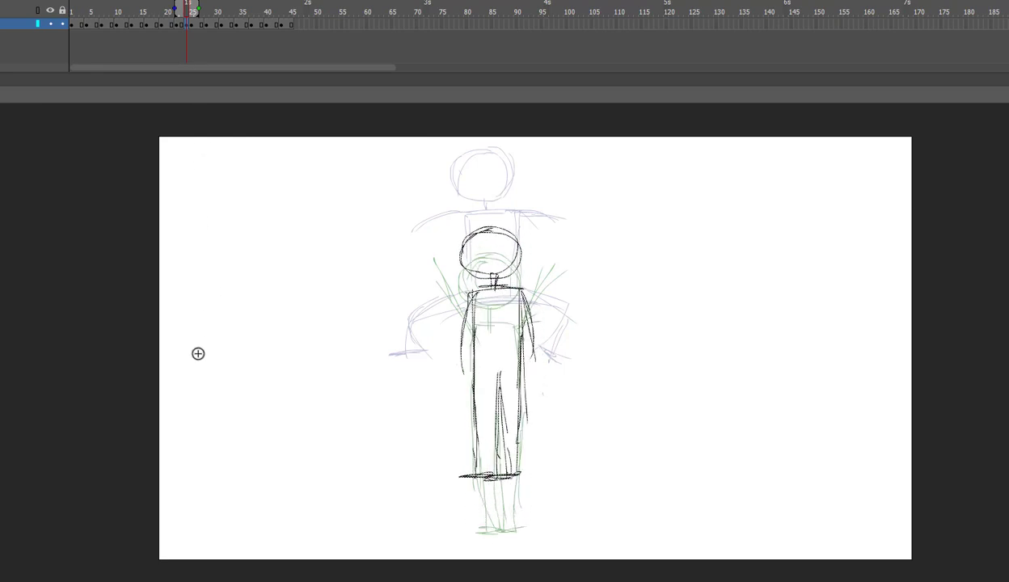
{"action": "key", "text": "shift+Up"}
{"action": "key", "text": "shift+Up"}
{"action": "key", "text": "shift+Up"}
{"action": "key", "text": "shift+Up"}
{"action": "key", "text": "shift+Up"}
{"action": "key", "text": "shift+Up"}
{"action": "key", "text": "shift+Up"}
{"action": "key", "text": "shift+Up"}
{"action": "key", "text": "shift+Up"}
{"action": "key", "text": "shift+Up"}
{"action": "key", "text": "shift+Up"}
{"action": "key", "text": "shift+Up"}
{"action": "key", "text": "shift+Up"}
{"action": "key", "text": "shift+Up"}
{"action": "key", "text": "shift+Up"}
{"action": "key", "text": "shift+Up"}
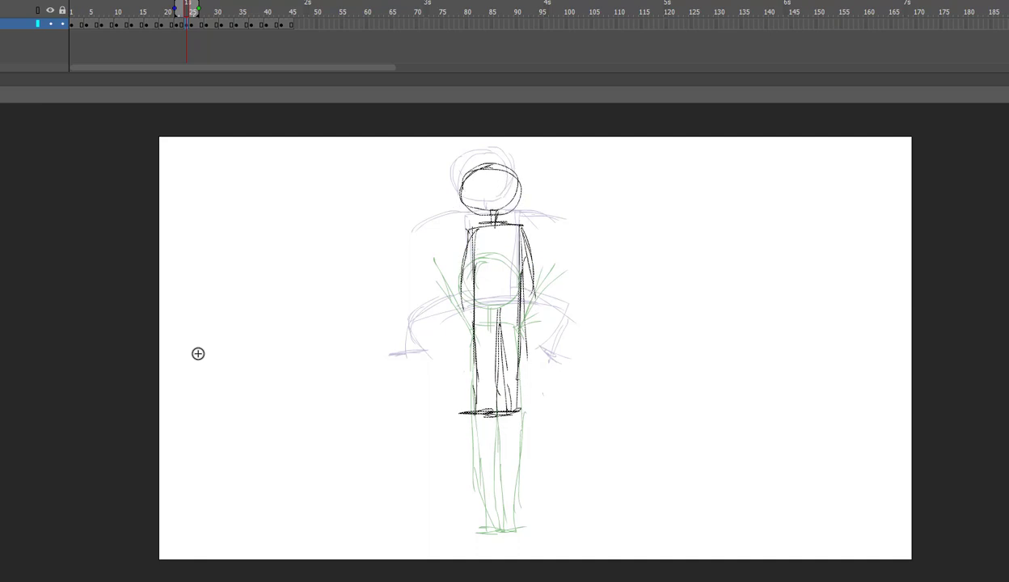
{"action": "key", "text": "Left"}
{"action": "key", "text": "Left"}
{"action": "key", "text": "Left"}
{"action": "key", "text": "Left"}
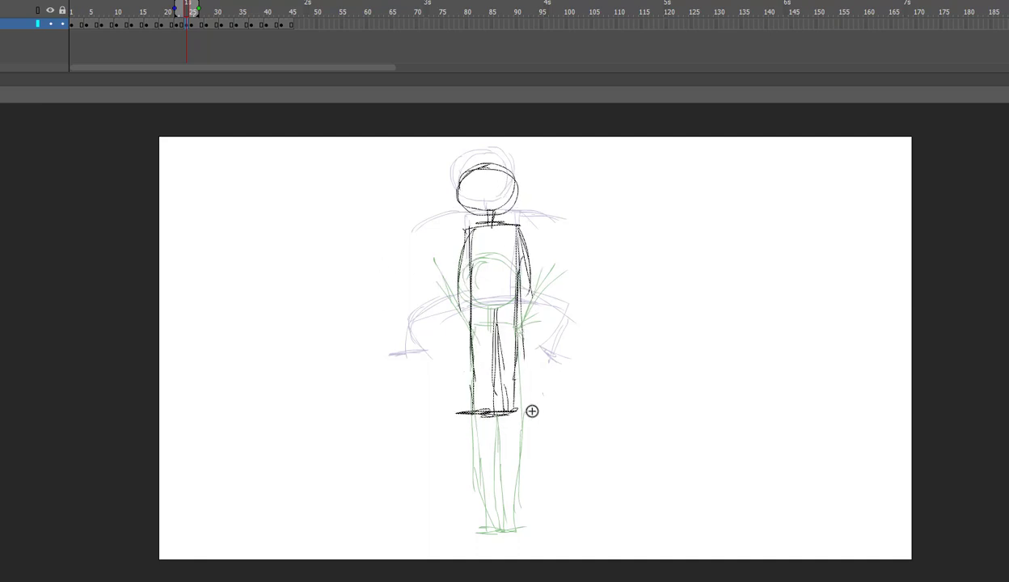
Replace the frame 24 figure's straight legs with short, slightly spread bent legs and feet drawn with the Brush
{"action": "mouse_move", "coordinate": [539, 369]}
{"action": "left_mouse_down"}
{"action": "mouse_move", "coordinate": [443, 441]}
{"action": "mouse_move", "coordinate": [499, 349]}
{"action": "left_mouse_up"}
{"action": "mouse_move", "coordinate": [544, 429]}
{"action": "left_mouse_down"}
{"action": "mouse_move", "coordinate": [441, 336]}
{"action": "mouse_move", "coordinate": [445, 326]}
{"action": "mouse_move", "coordinate": [516, 338]}
{"action": "mouse_move", "coordinate": [525, 326]}
{"action": "mouse_move", "coordinate": [524, 392]}
{"action": "left_mouse_up"}
{"action": "key", "text": "b"}
{"action": "key", "text": "Delete"}
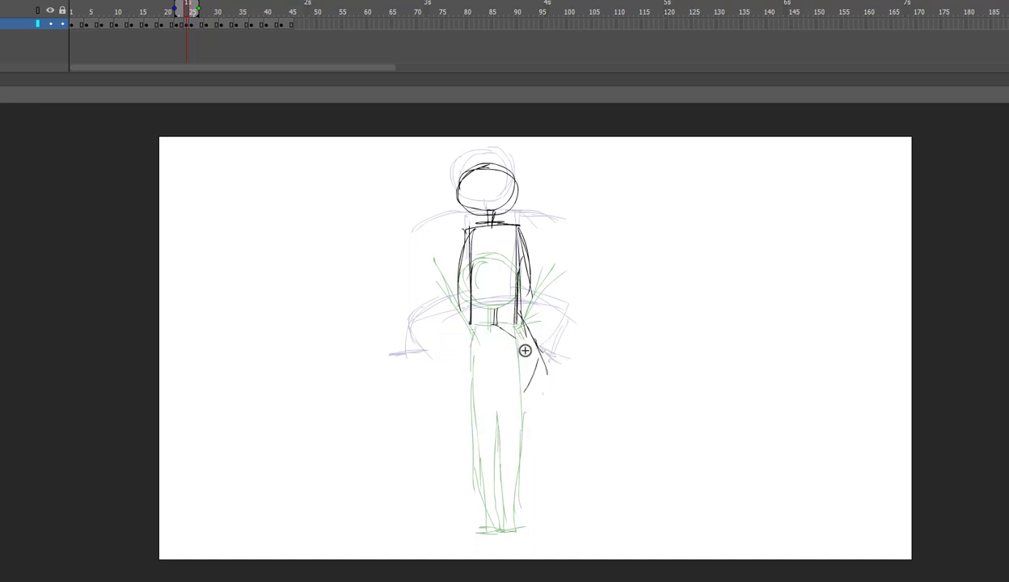
{"action": "left_click_drag", "start_coordinate": [528, 356], "coordinate": [518, 397]}
{"action": "left_click_drag", "start_coordinate": [516, 397], "coordinate": [541, 405]}
{"action": "mouse_move", "coordinate": [494, 326]}
{"action": "left_mouse_down"}
{"action": "mouse_move", "coordinate": [459, 348]}
{"action": "mouse_move", "coordinate": [452, 376]}
{"action": "left_mouse_up"}
{"action": "left_click_drag", "start_coordinate": [468, 325], "coordinate": [456, 377]}
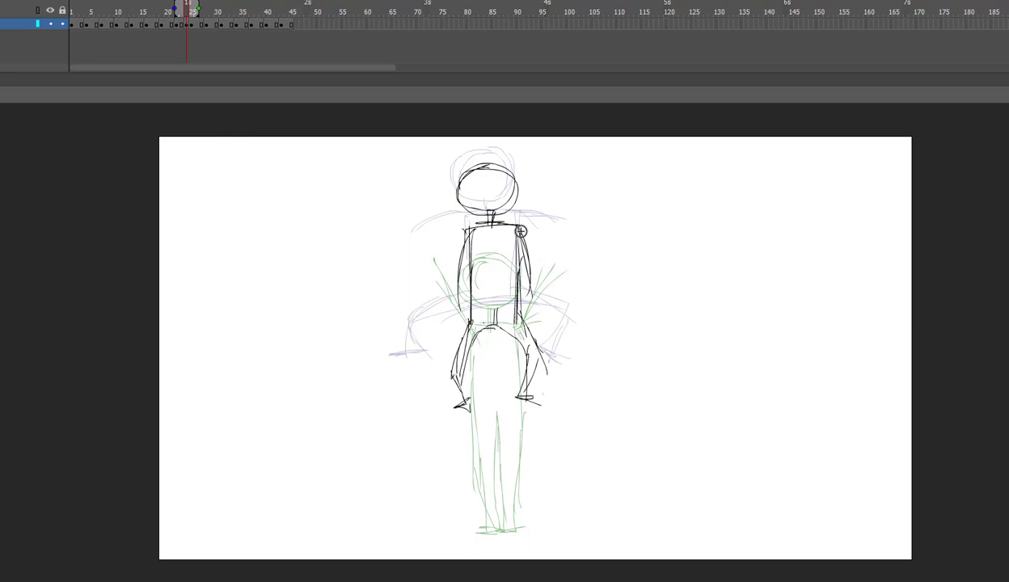
Replace the frame 24 figure's hanging arms with arms stretched straight out from the shoulders, and turn off onion skinning
{"action": "left_click_drag", "start_coordinate": [523, 231], "coordinate": [558, 229]}
{"action": "left_click_drag", "start_coordinate": [473, 224], "coordinate": [404, 225]}
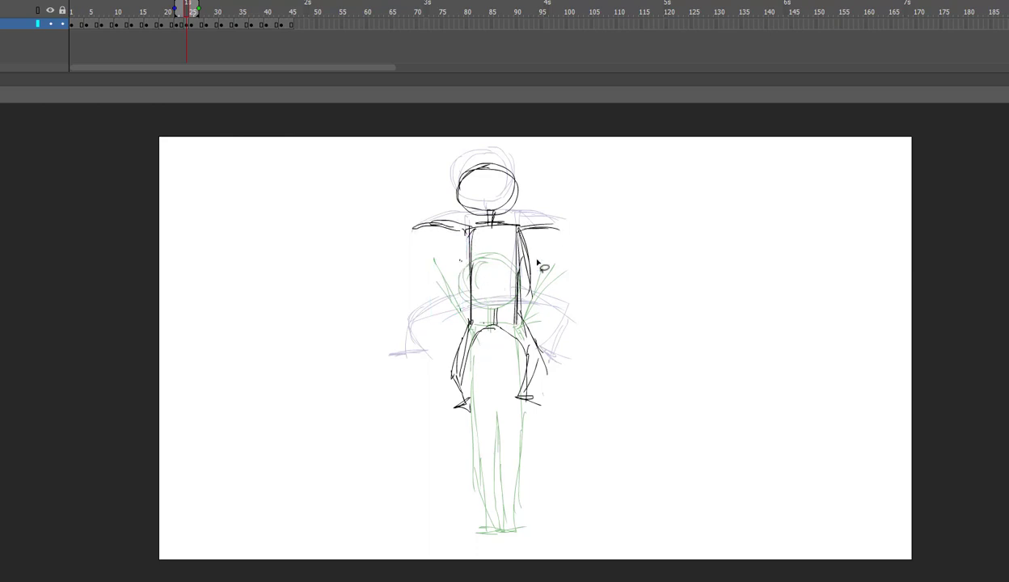
{"action": "key", "text": "alt+shift+o"}
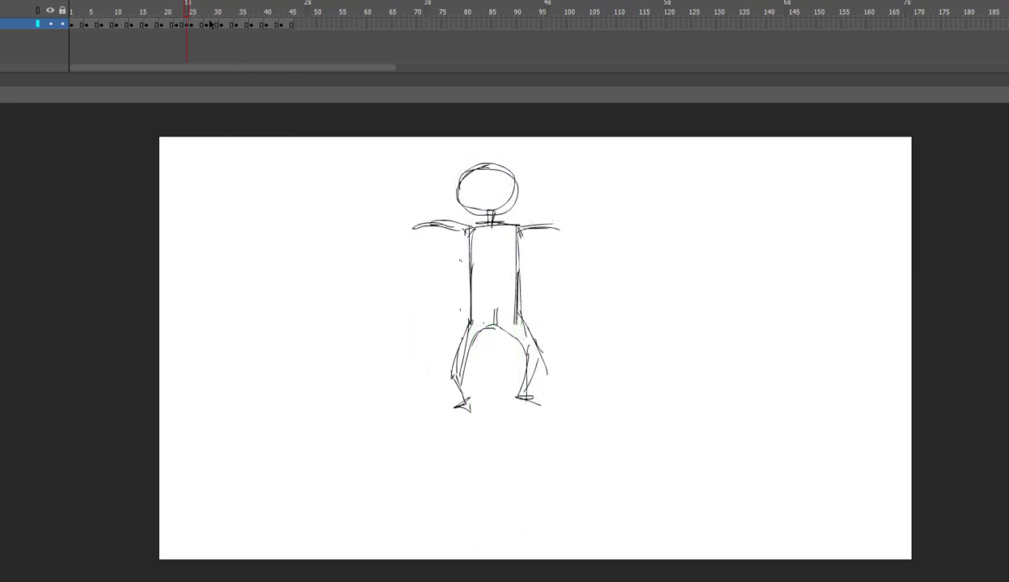
Extend the airborne pose at frame 22 and the new falling pose to three frames each, and play back the jump
{"action": "left_click", "coordinate": [180, 27]}
{"action": "key", "text": "F5"}
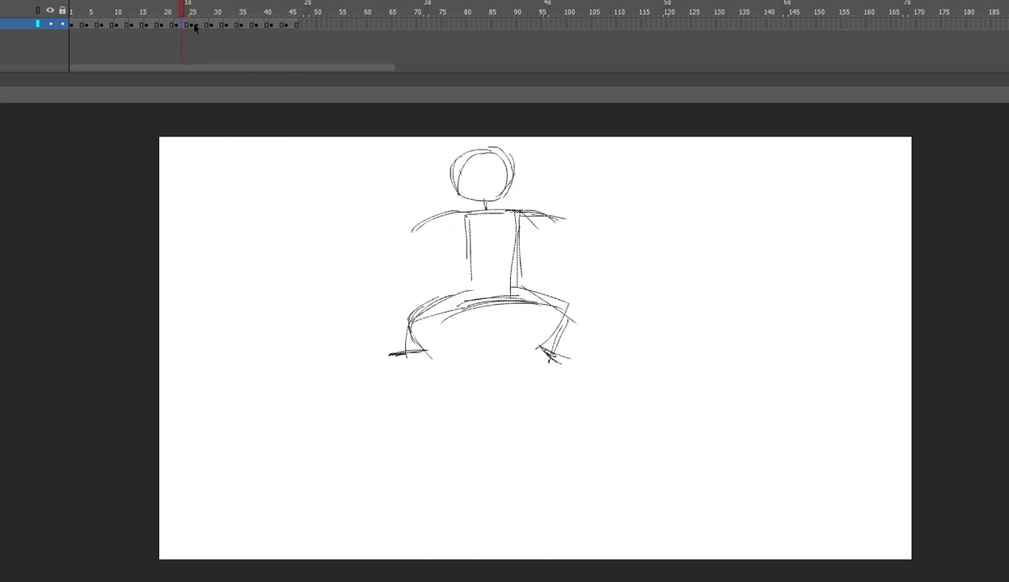
{"action": "left_click", "coordinate": [196, 25]}
{"action": "left_click", "coordinate": [191, 28]}
{"action": "key", "text": "F5"}
{"action": "key", "text": "F5"}
{"action": "left_click_drag", "start_coordinate": [191, 11], "coordinate": [46, 49]}
{"action": "key", "text": "Return"}
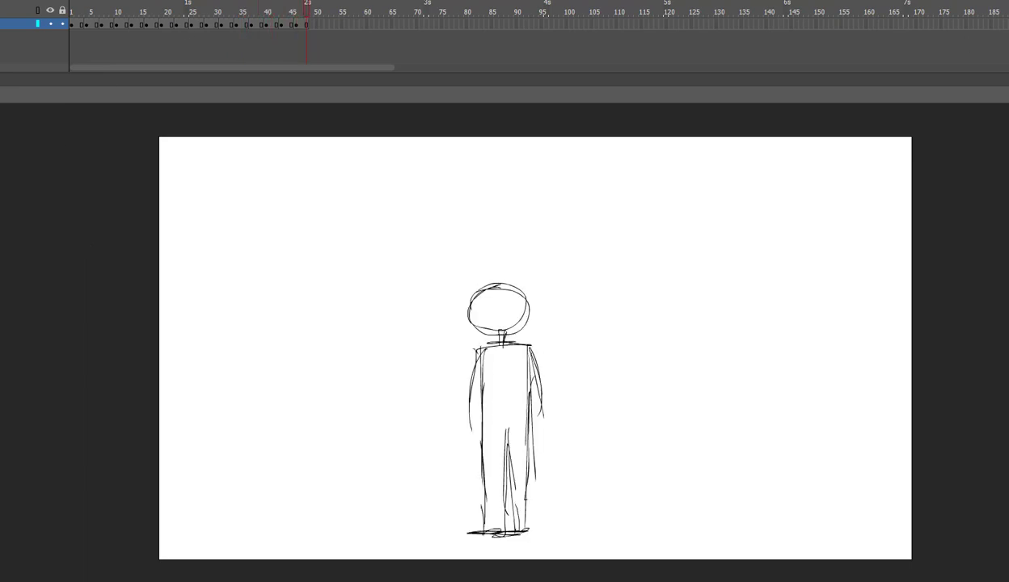
{"action": "left_click", "coordinate": [192, 28]}
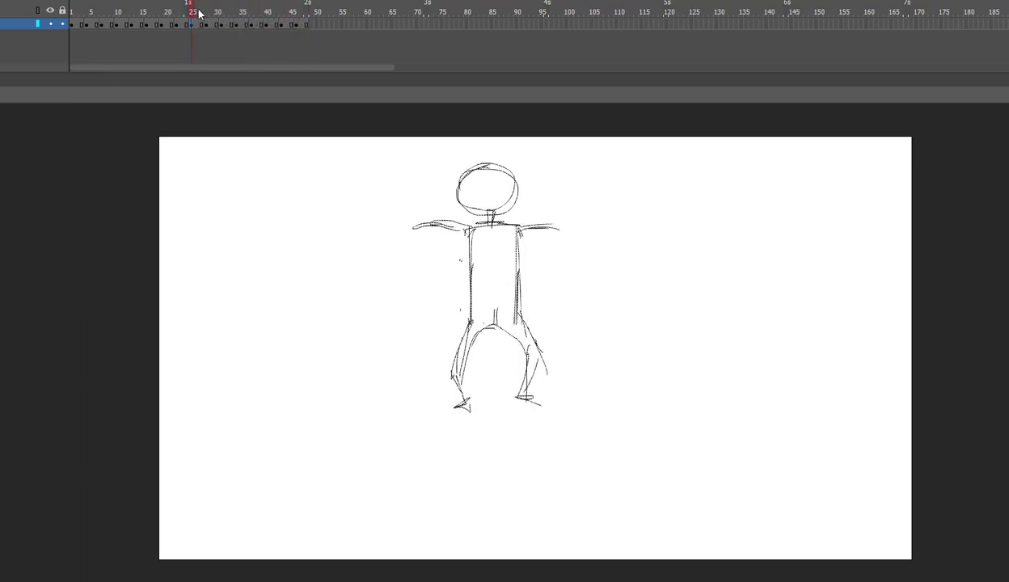
{"action": "left_click_drag", "start_coordinate": [196, 13], "coordinate": [50, 24]}
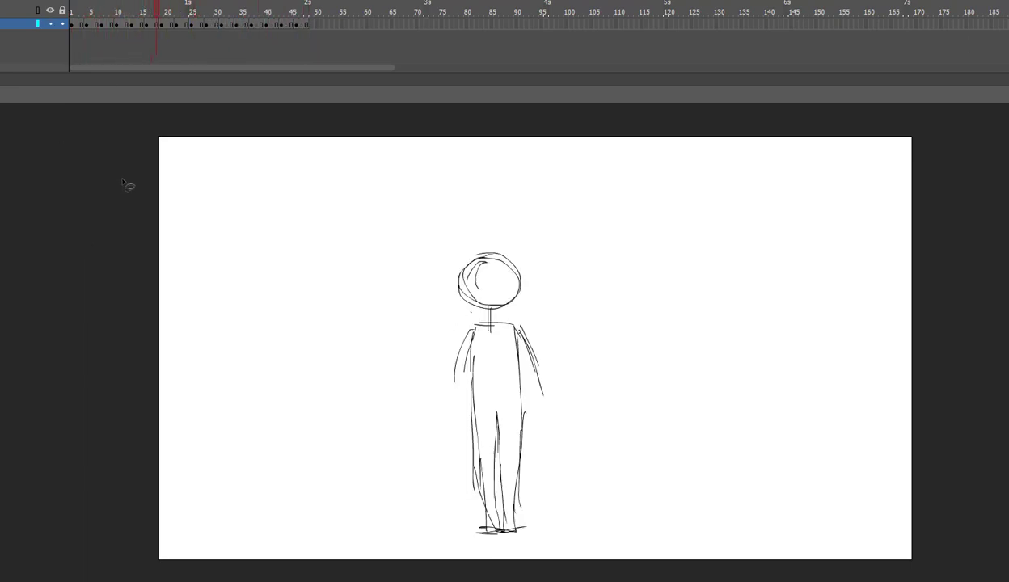